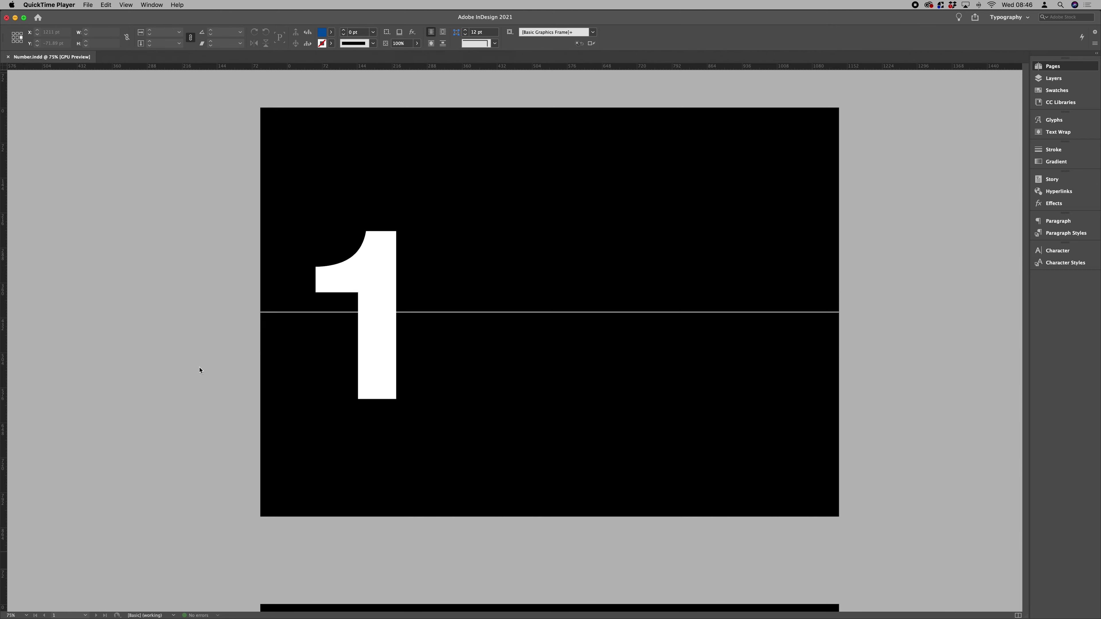
Step: Bring InDesign forward and check pages 2 and 100, then return to page 1
{"action": "left_click", "coordinate": [200, 357]}
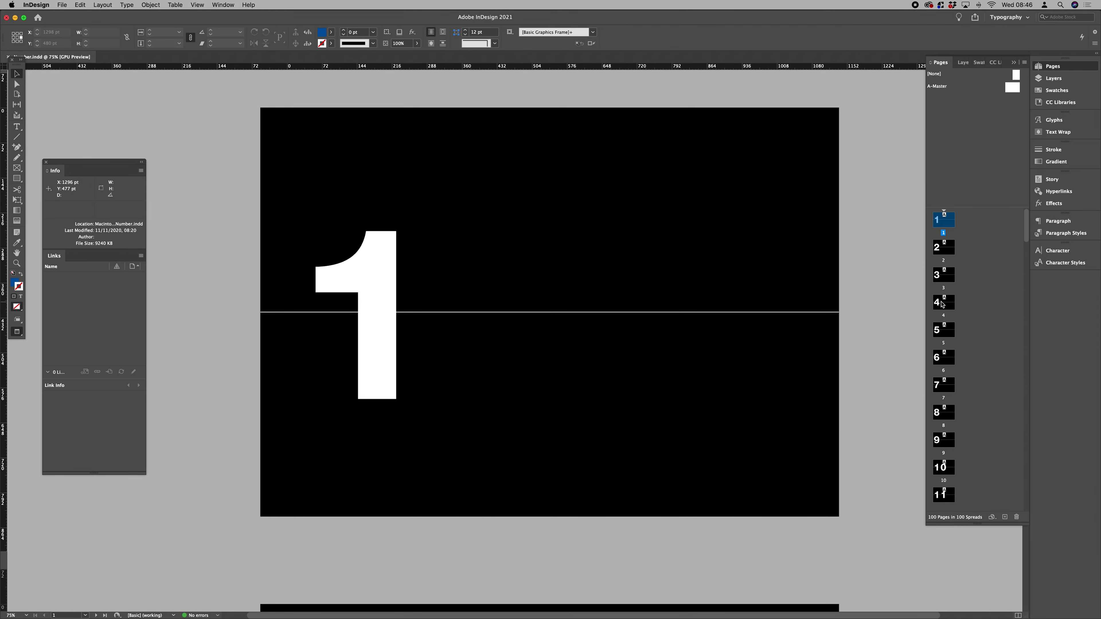
{"action": "double_click", "coordinate": [945, 253]}
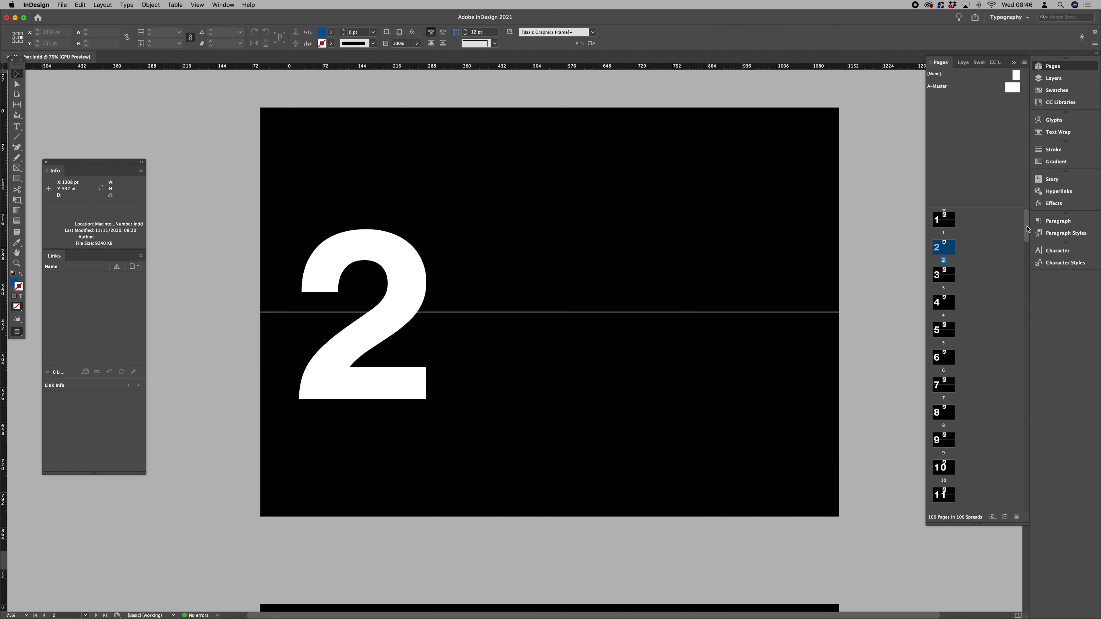
{"action": "left_click_drag", "start_coordinate": [1027, 228], "coordinate": [1025, 535]}
{"action": "double_click", "coordinate": [943, 490]}
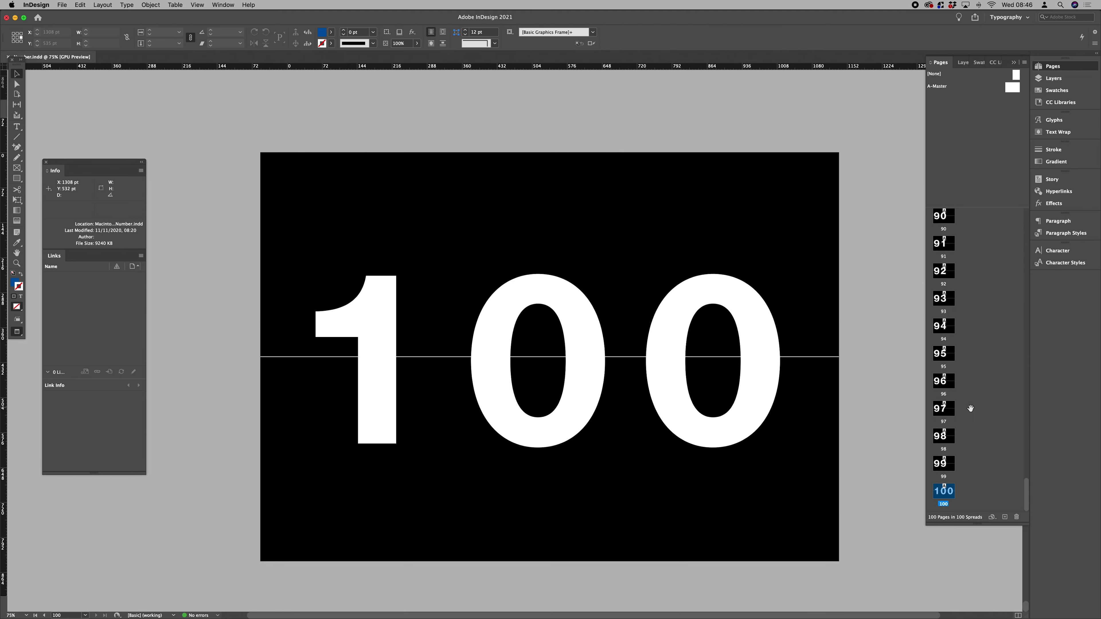
{"action": "left_click_drag", "start_coordinate": [1027, 495], "coordinate": [1013, 207]}
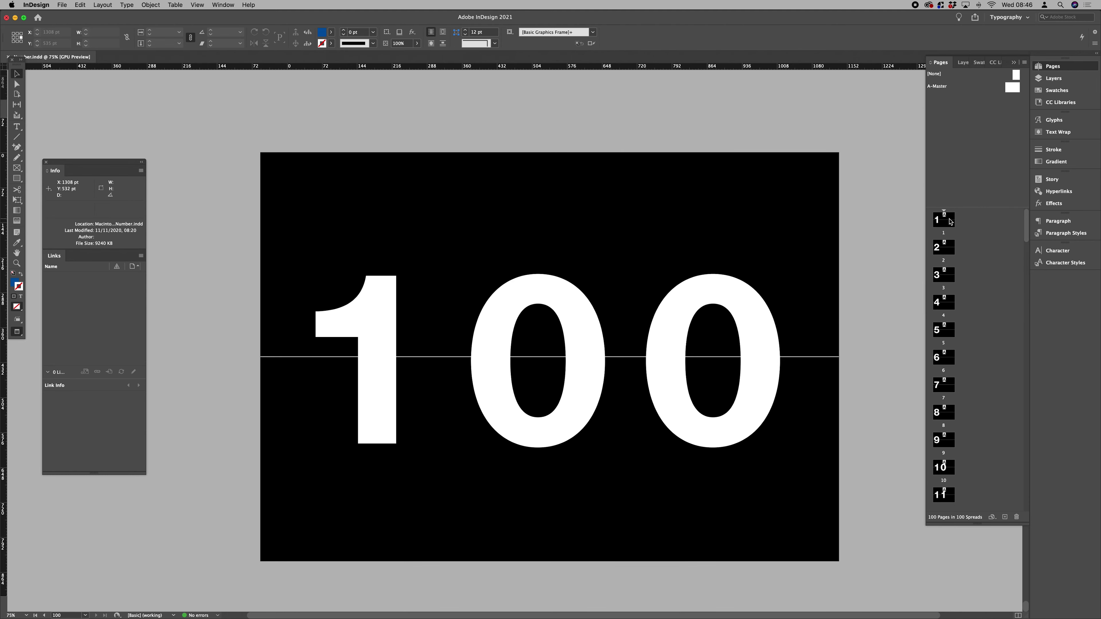
{"action": "double_click", "coordinate": [944, 220]}
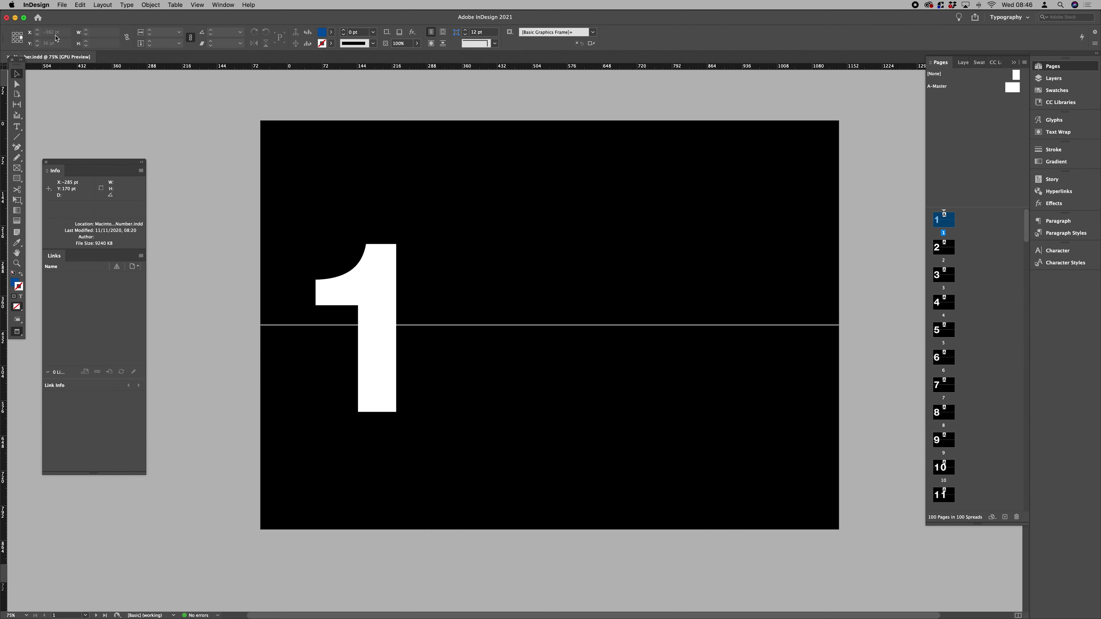
Step: Set up a PNG export into a new Desktop folder named Stack
{"action": "left_click", "coordinate": [62, 5]}
{"action": "left_click", "coordinate": [246, 196]}
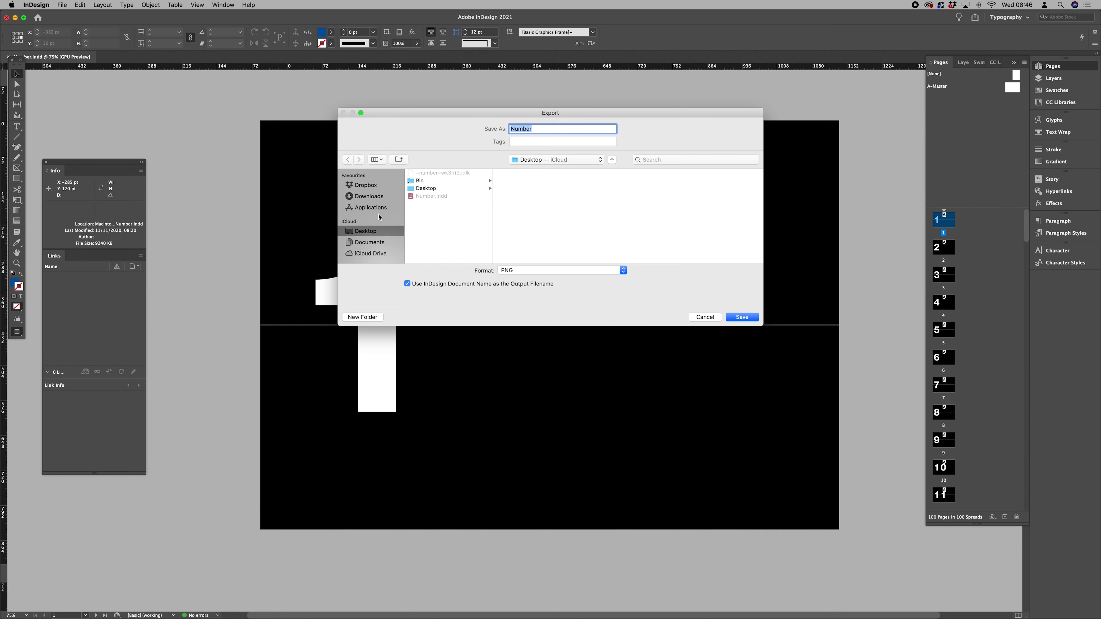
{"action": "left_click", "coordinate": [525, 270]}
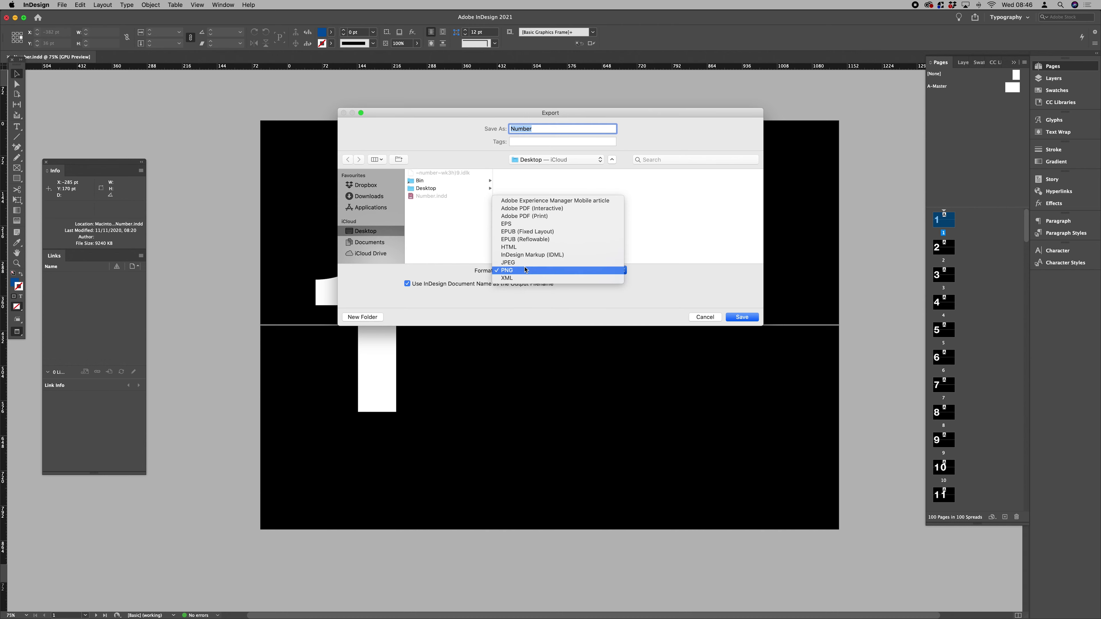
{"action": "left_click", "coordinate": [522, 270]}
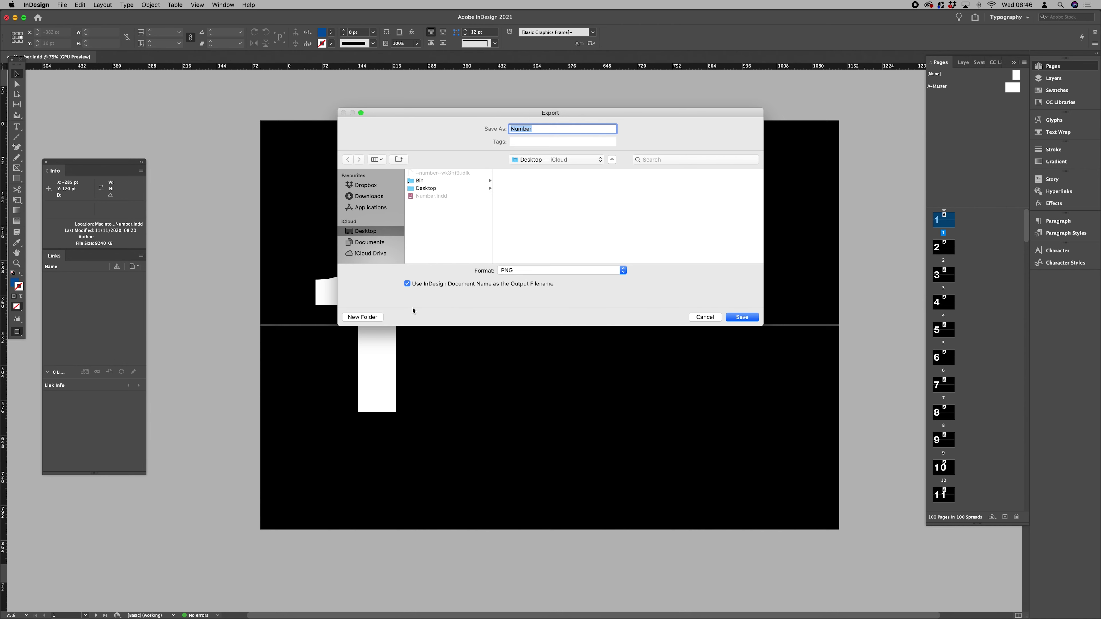
{"action": "left_click", "coordinate": [362, 317]}
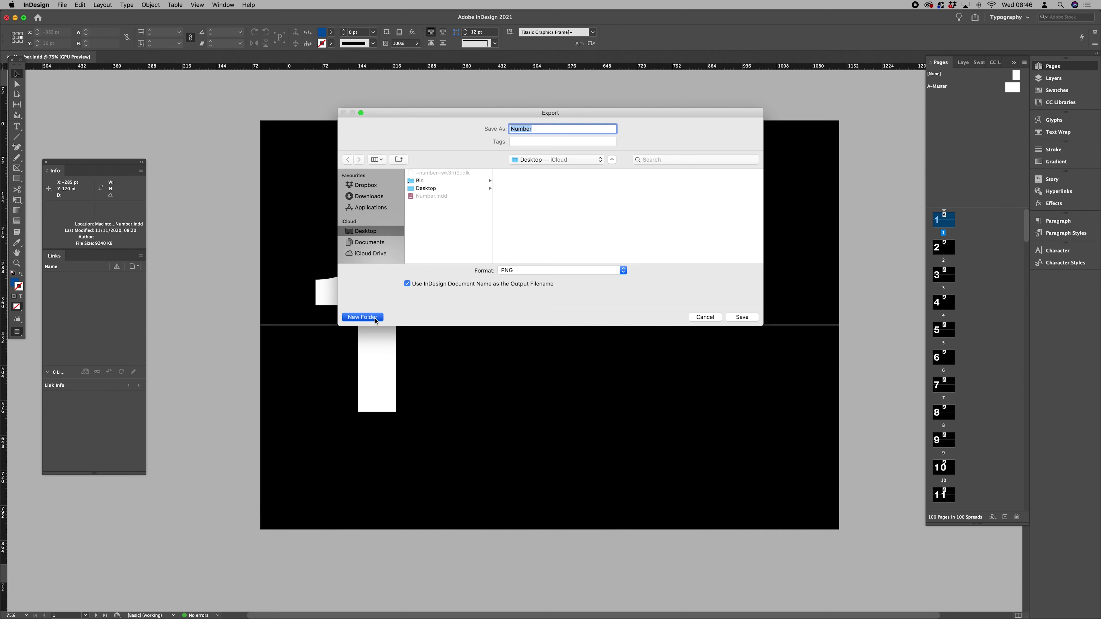
{"action": "type", "text": "Stack"}
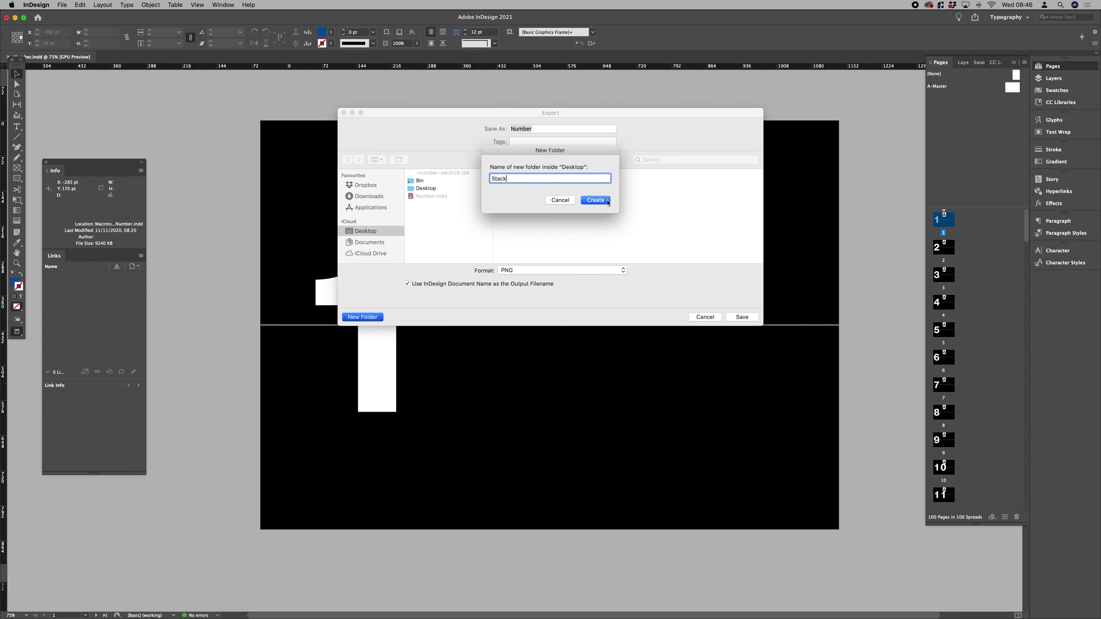
{"action": "left_click", "coordinate": [595, 200]}
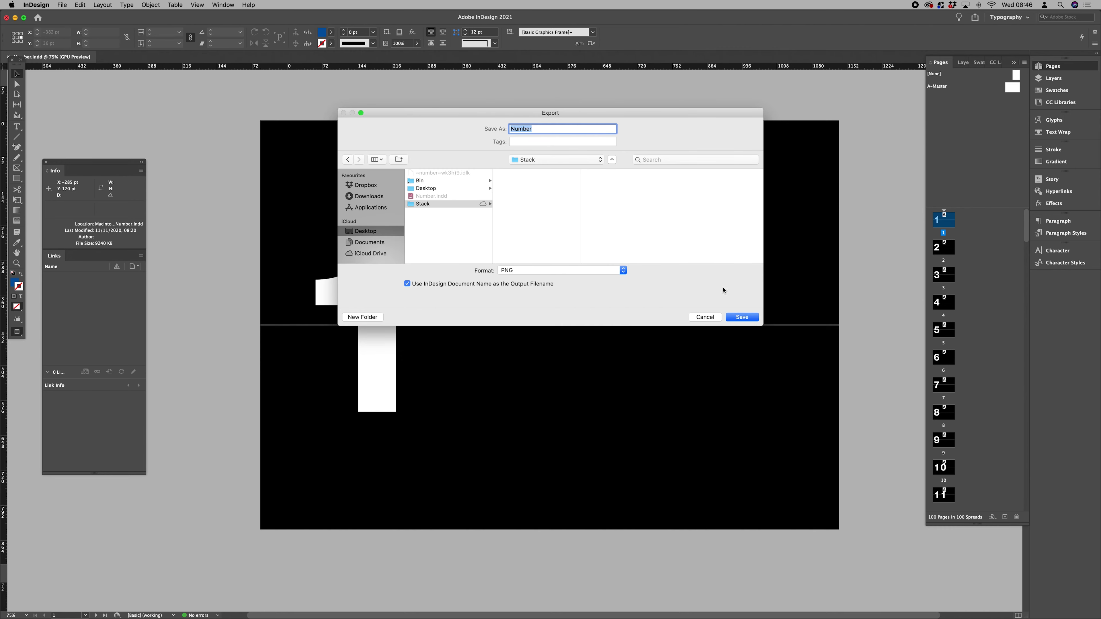
{"action": "left_click", "coordinate": [745, 317]}
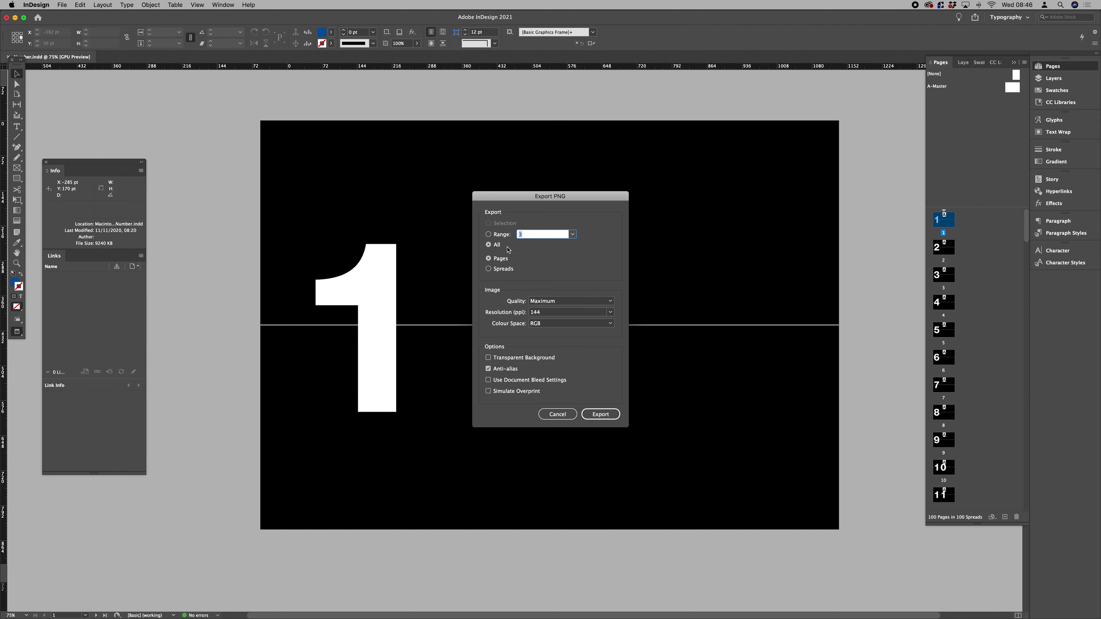
Step: Export all pages as 144 ppi RGB PNGs, then hide InDesign to reveal the desktop
{"action": "left_click", "coordinate": [498, 245]}
{"action": "left_click", "coordinate": [609, 416]}
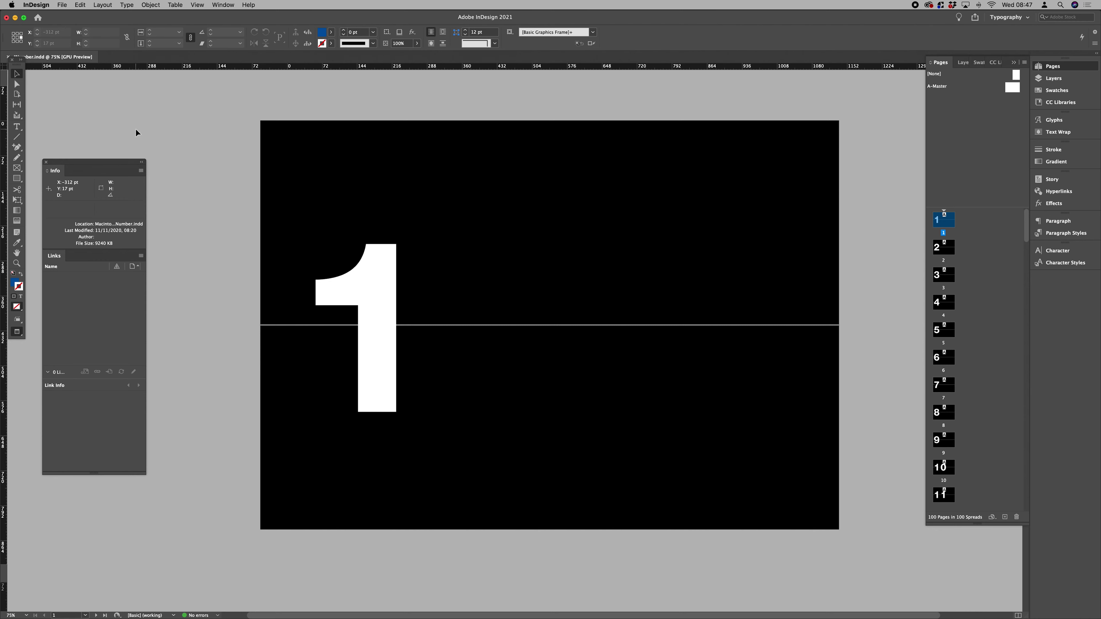
{"action": "key", "text": "super+h"}
Step: Switch to Photoshop and go to File > Scripts > Load Files into Stack
{"action": "left_click", "coordinate": [523, 277]}
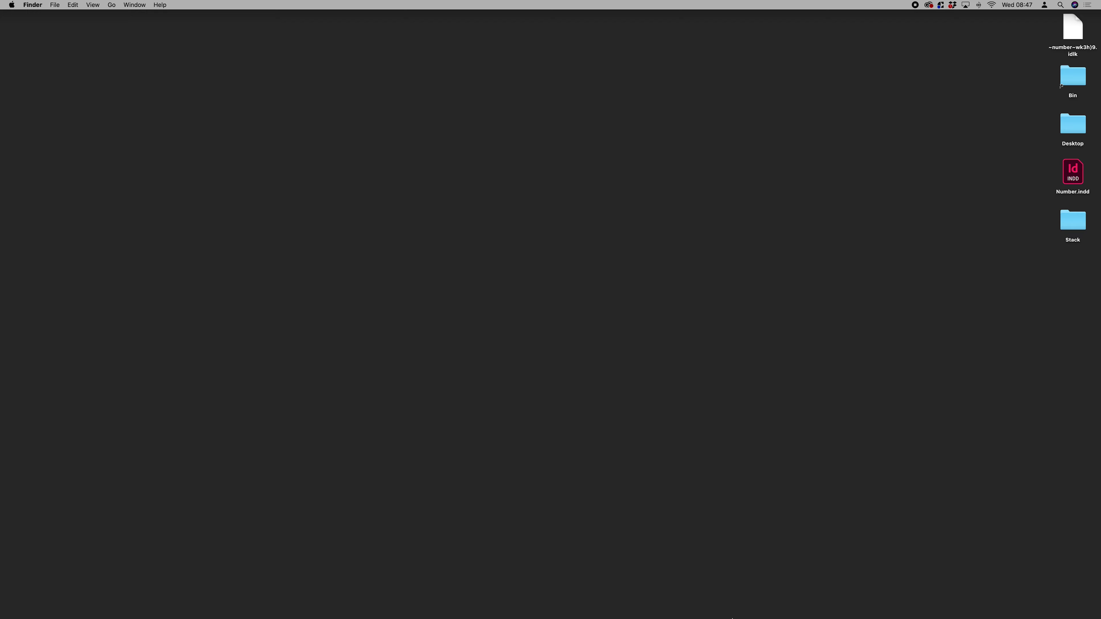
{"action": "mouse_move", "coordinate": [732, 618]}
{"action": "left_click", "coordinate": [419, 595]}
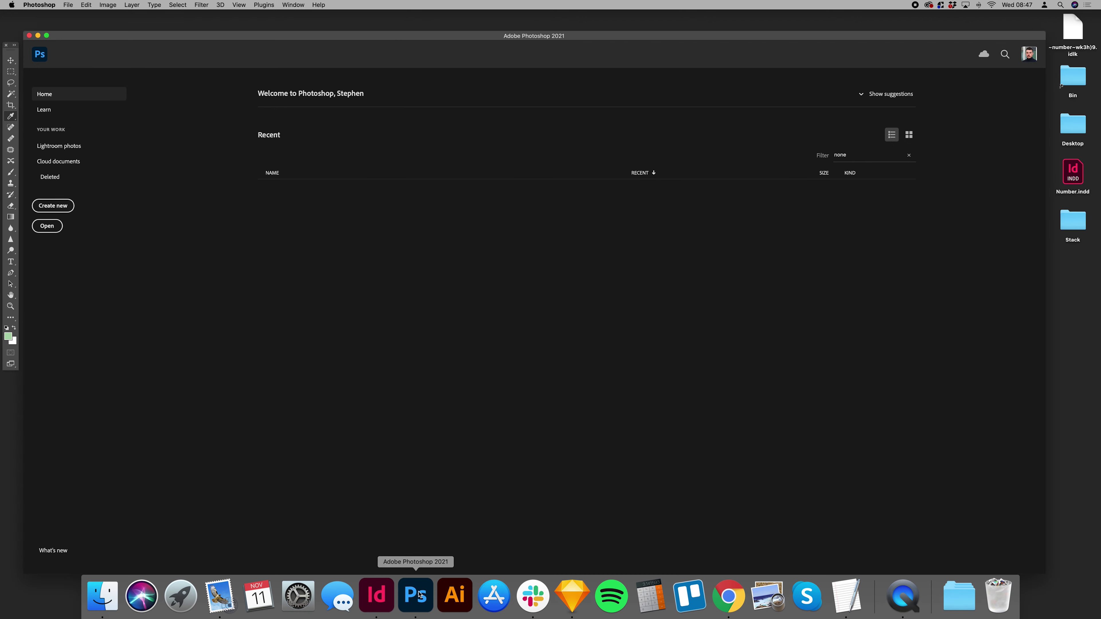
{"action": "left_click", "coordinate": [69, 5]}
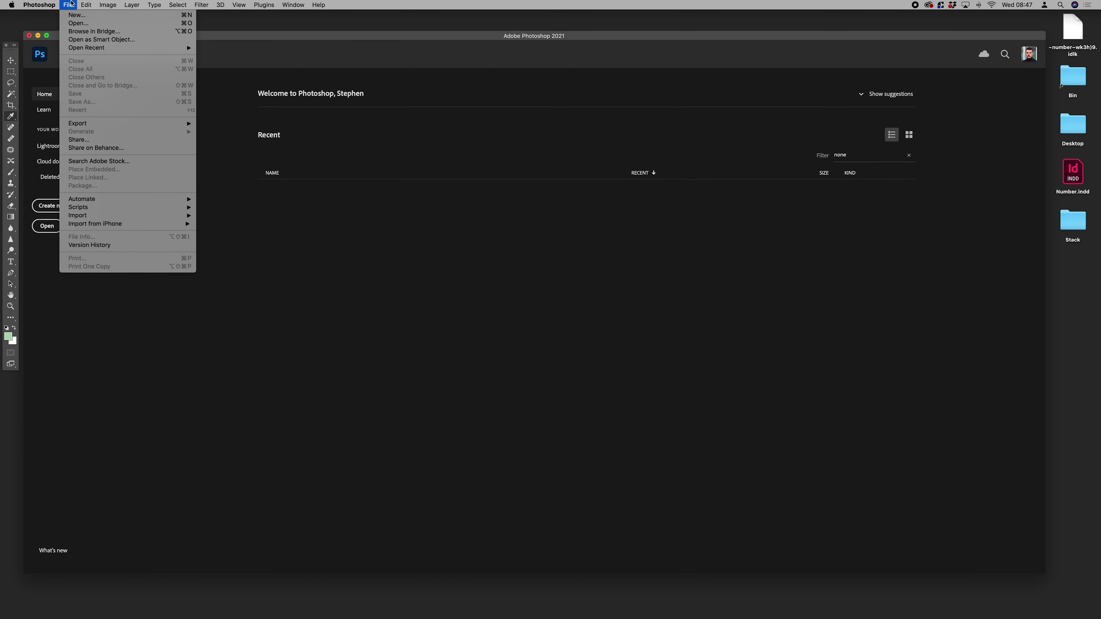
{"action": "mouse_move", "coordinate": [100, 208]}
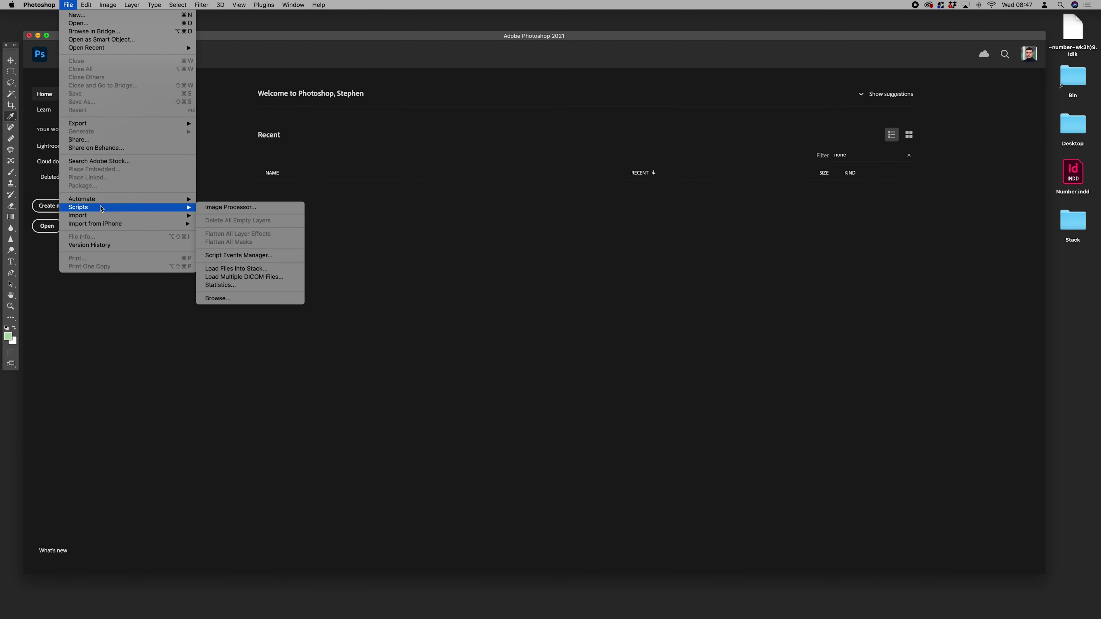
Step: Stack Number.png through Number100.png from Desktop/Stack as layers, sorted by name
{"action": "left_click", "coordinate": [259, 268]}
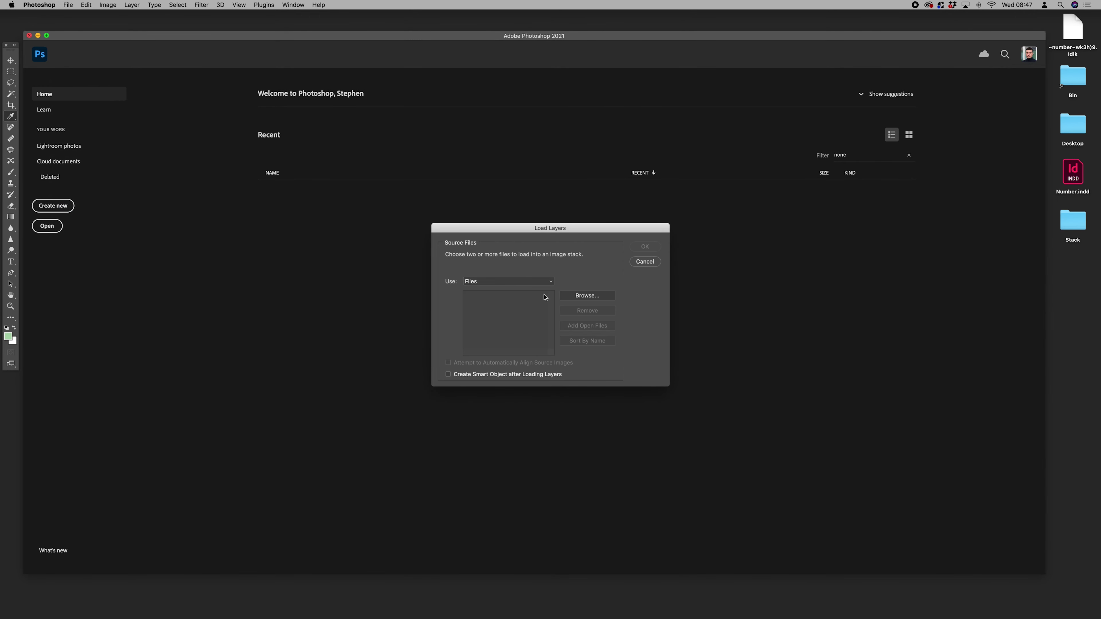
{"action": "left_click", "coordinate": [572, 296]}
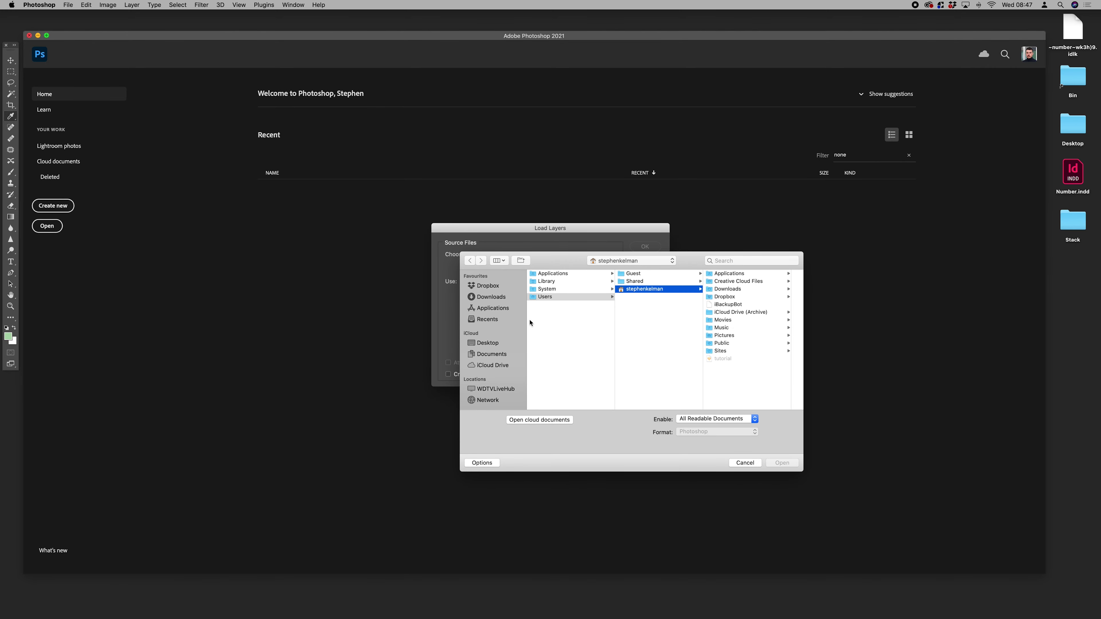
{"action": "left_click", "coordinate": [500, 341]}
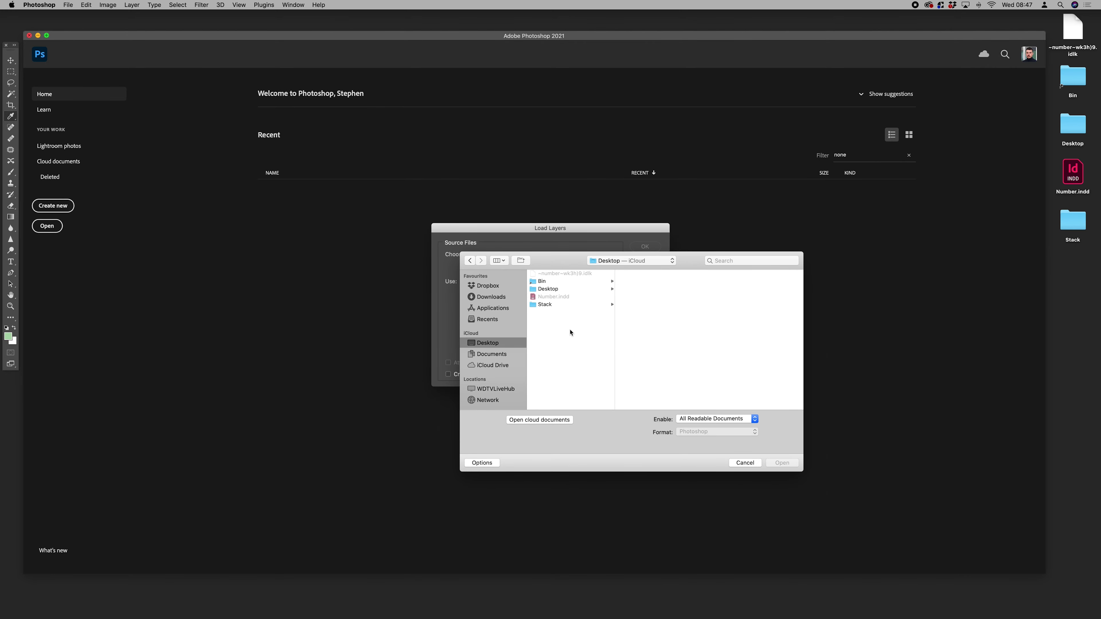
{"action": "left_click", "coordinate": [566, 305]}
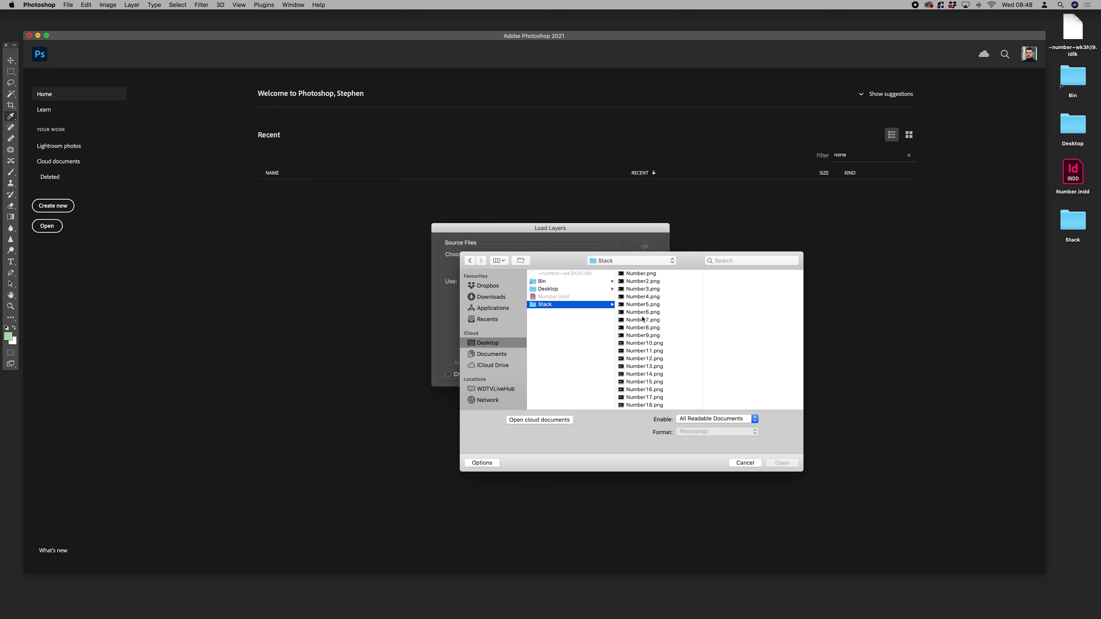
{"action": "left_click", "coordinate": [641, 274]}
{"action": "scroll", "coordinate": [658, 337], "scroll_direction": "down", "scroll_amount": 15}
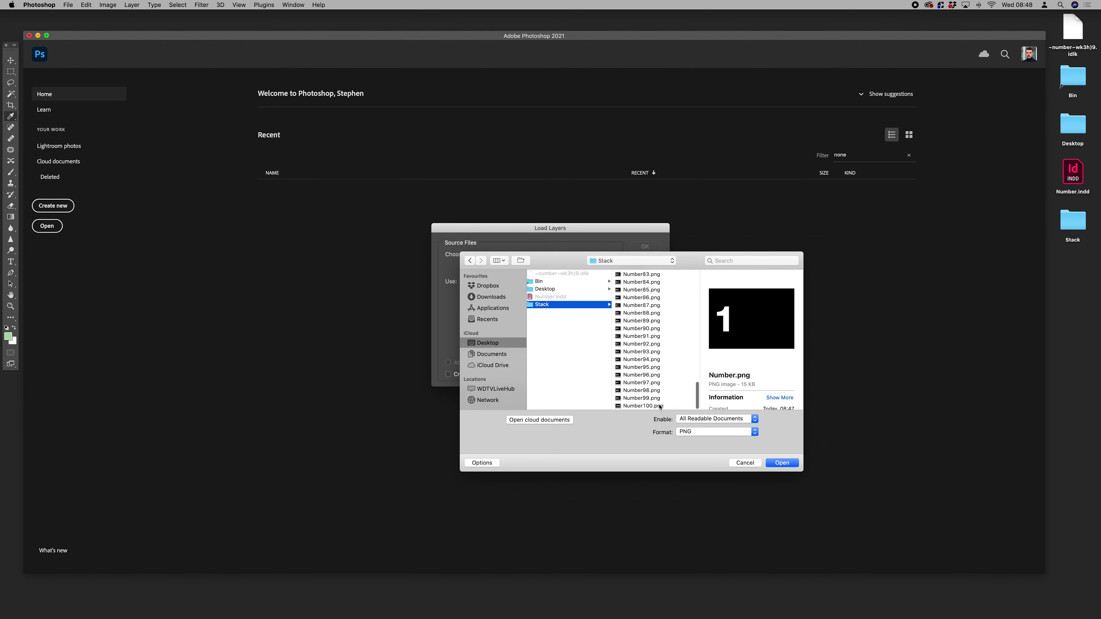
{"action": "left_click", "coordinate": [658, 406], "text": "shift"}
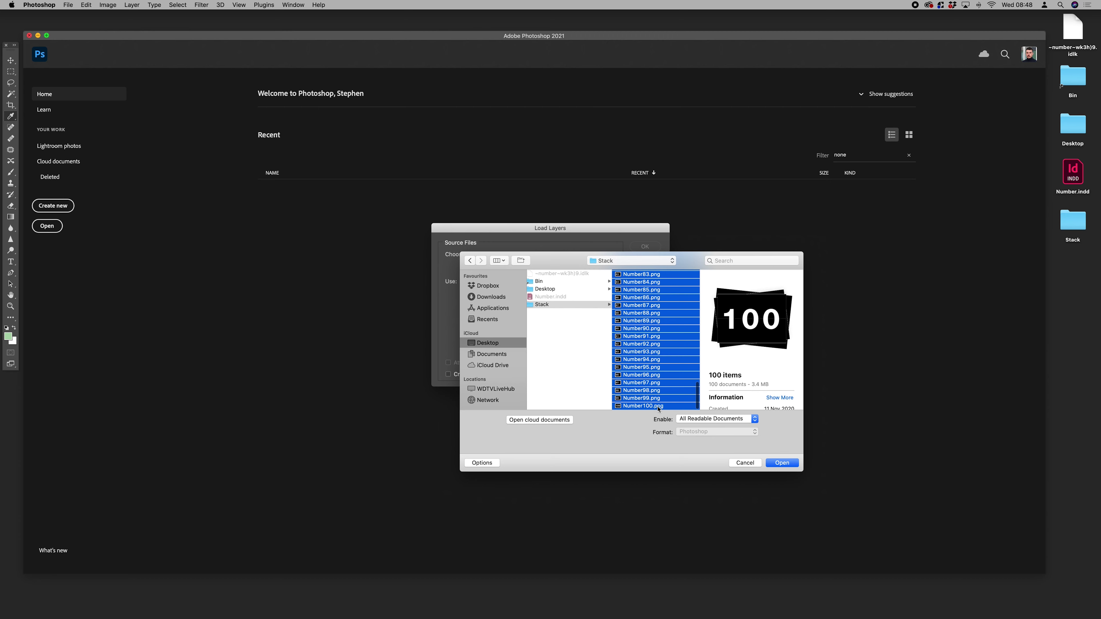
{"action": "left_click", "coordinate": [776, 463]}
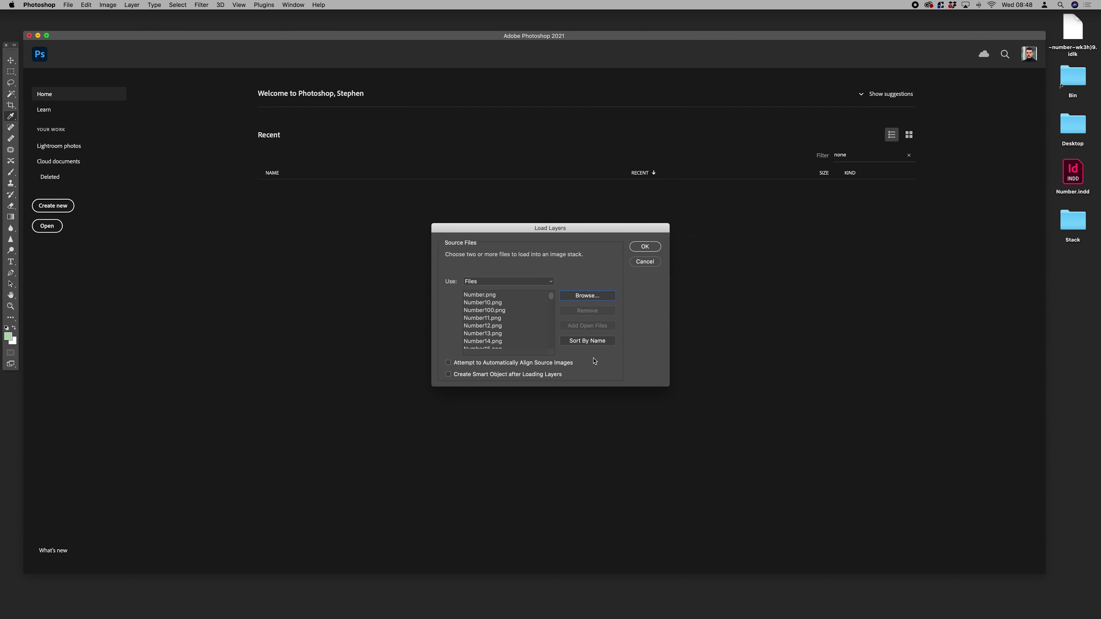
{"action": "left_click", "coordinate": [594, 342]}
{"action": "left_click", "coordinate": [645, 246]}
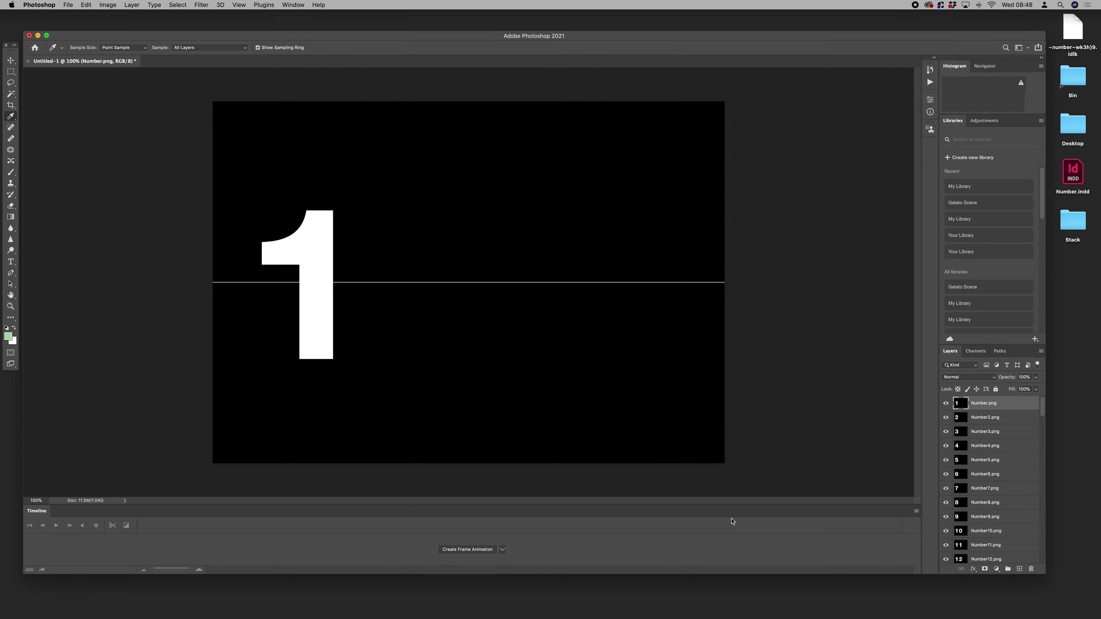
Step: Close the Timeline panel and maximize the Photoshop window
{"action": "left_click_drag", "start_coordinate": [314, 38], "coordinate": [313, 38]}
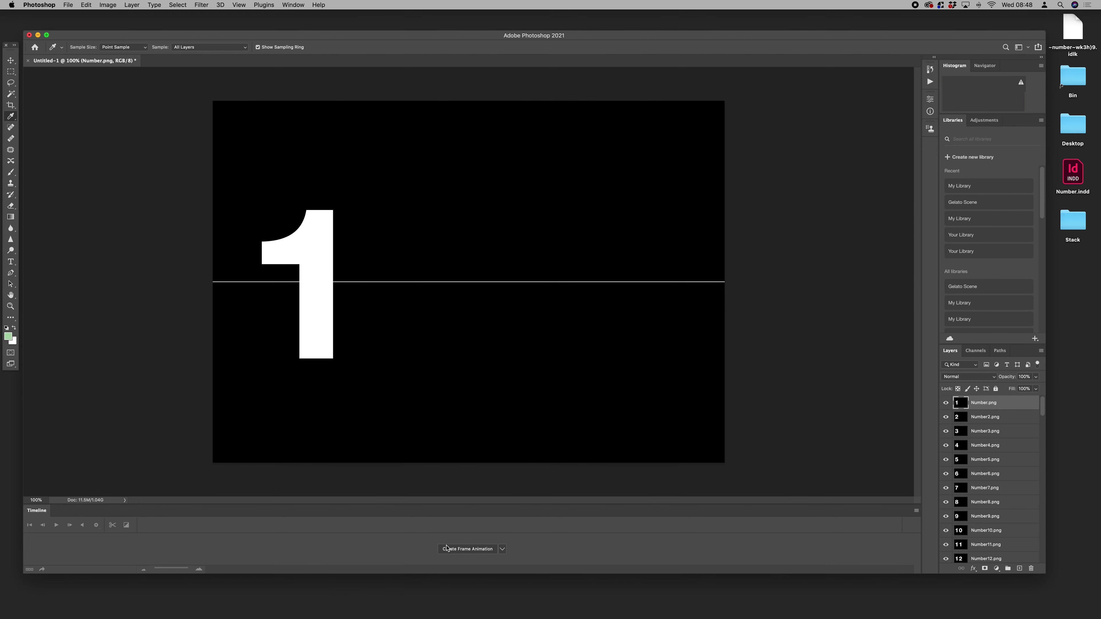
{"action": "left_click", "coordinate": [915, 511]}
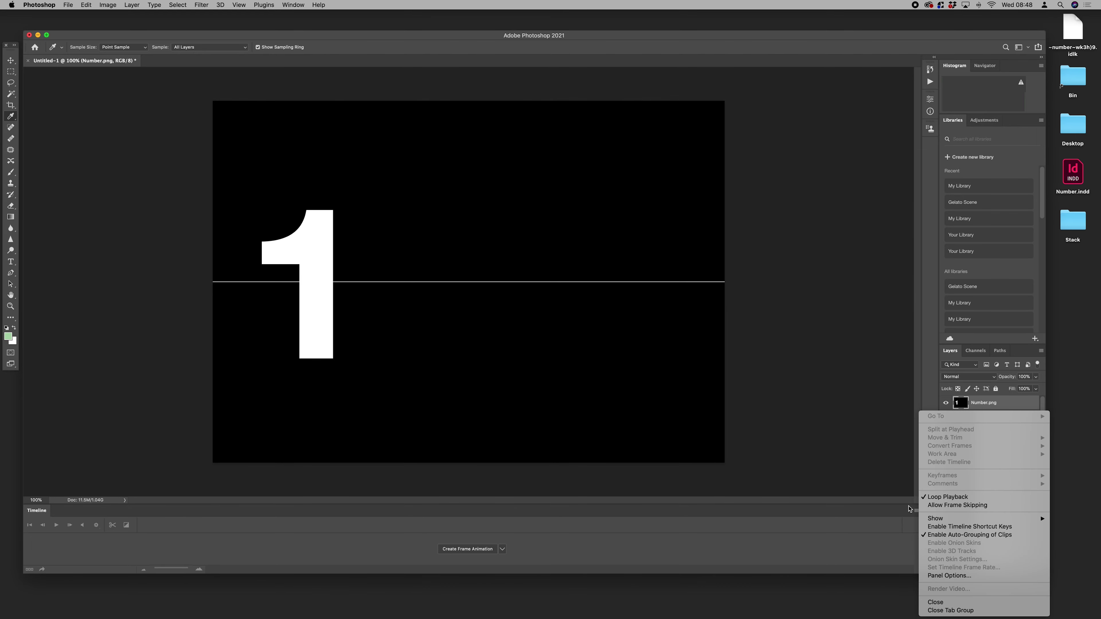
{"action": "left_click", "coordinate": [936, 602]}
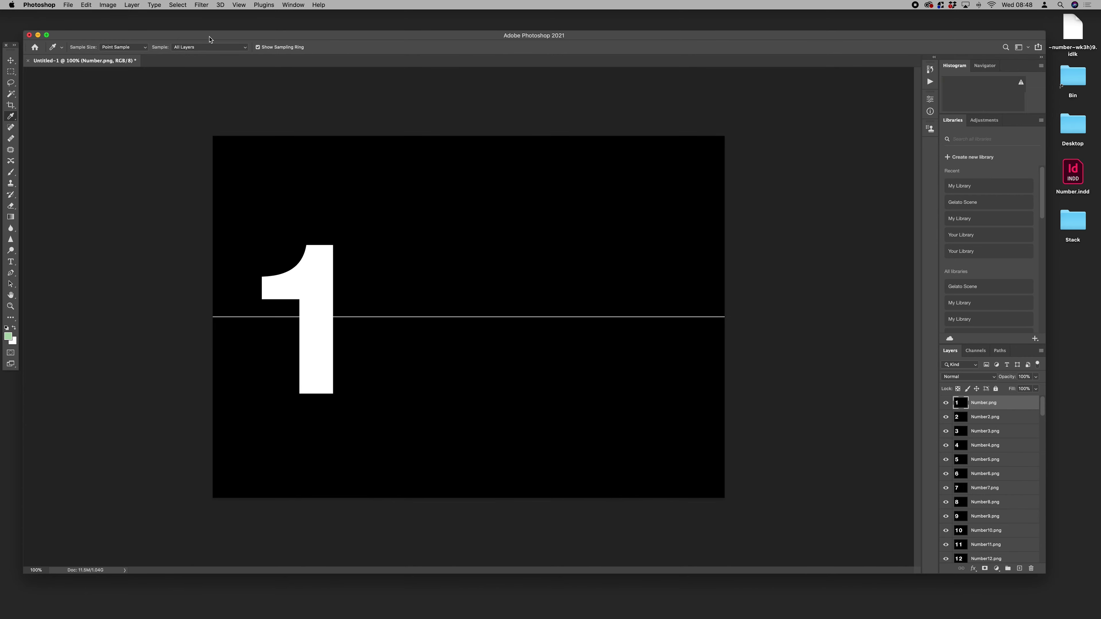
{"action": "left_click_drag", "start_coordinate": [209, 37], "coordinate": [208, 34]}
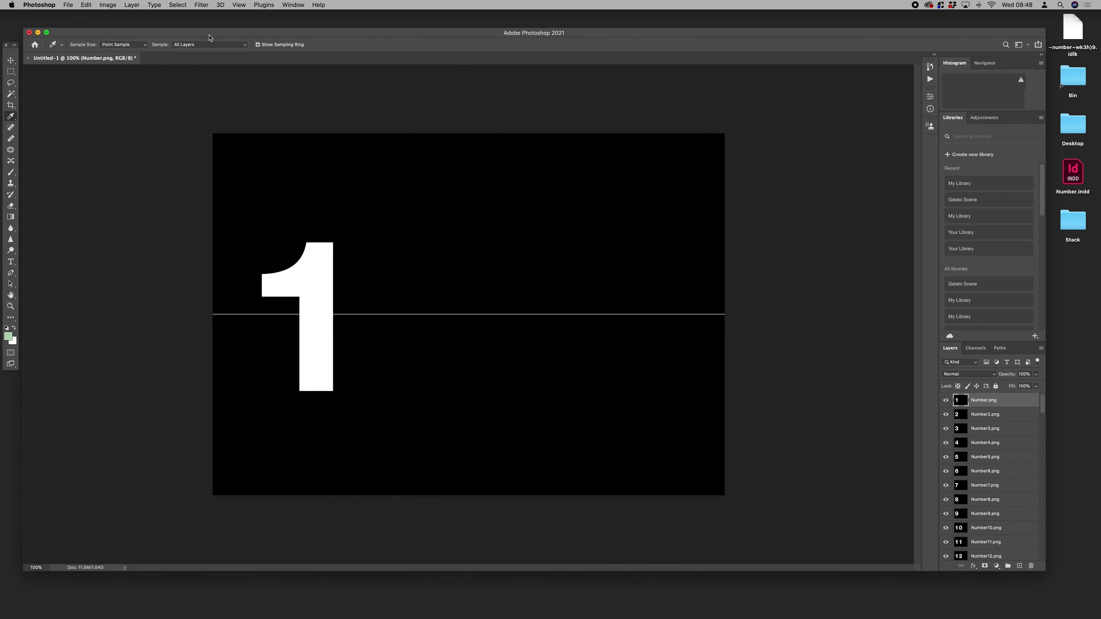
{"action": "left_click", "coordinate": [47, 32]}
Step: Reopen the Timeline from the Window menu and create a frame animation
{"action": "left_click", "coordinate": [286, 3]}
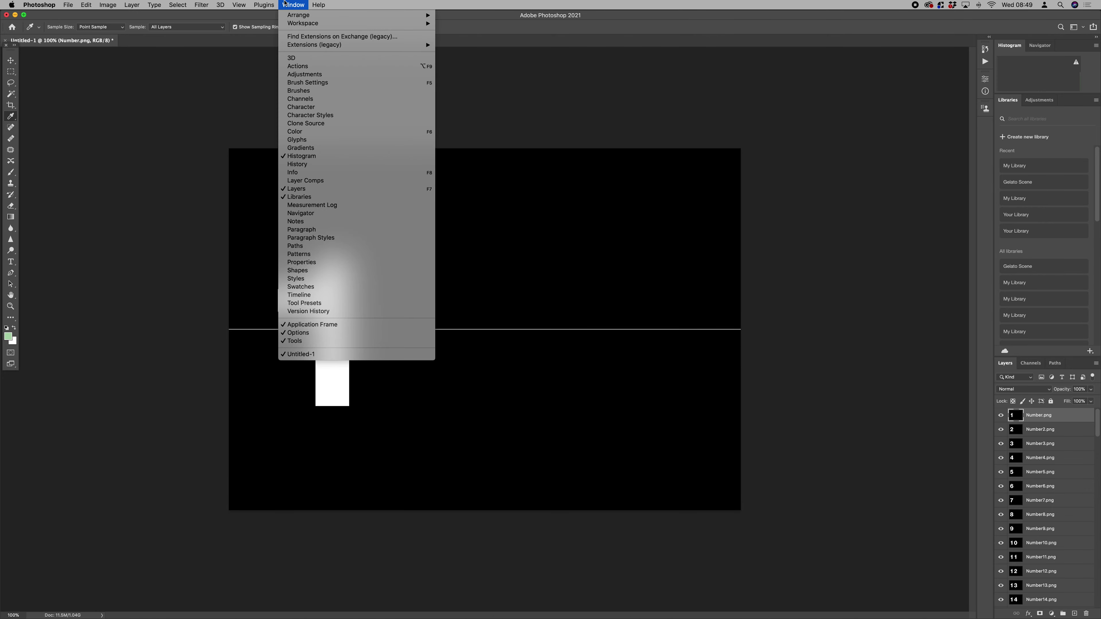
{"action": "left_click", "coordinate": [567, 360]}
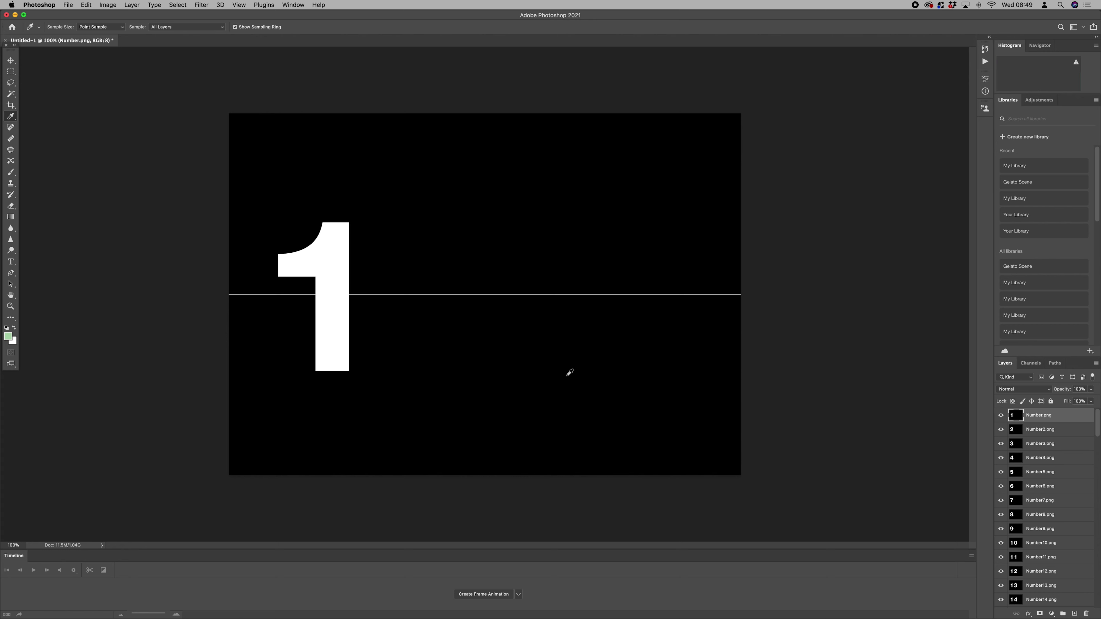
{"action": "left_click", "coordinate": [484, 594]}
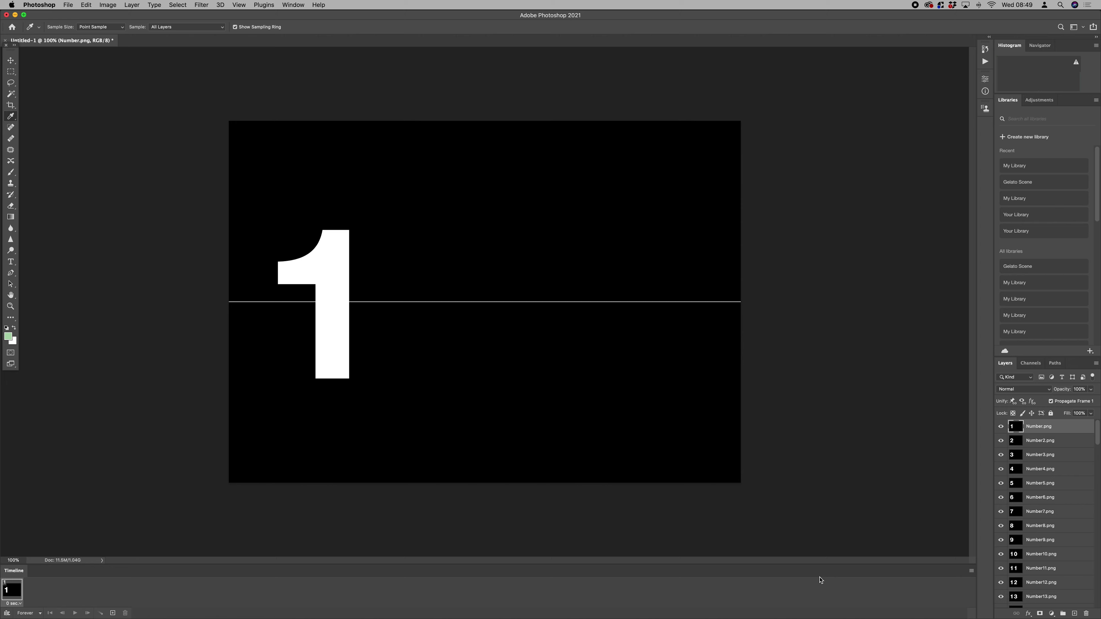
Step: Apply Make Frames From Layers to create one frame per number layer
{"action": "left_click", "coordinate": [971, 572]}
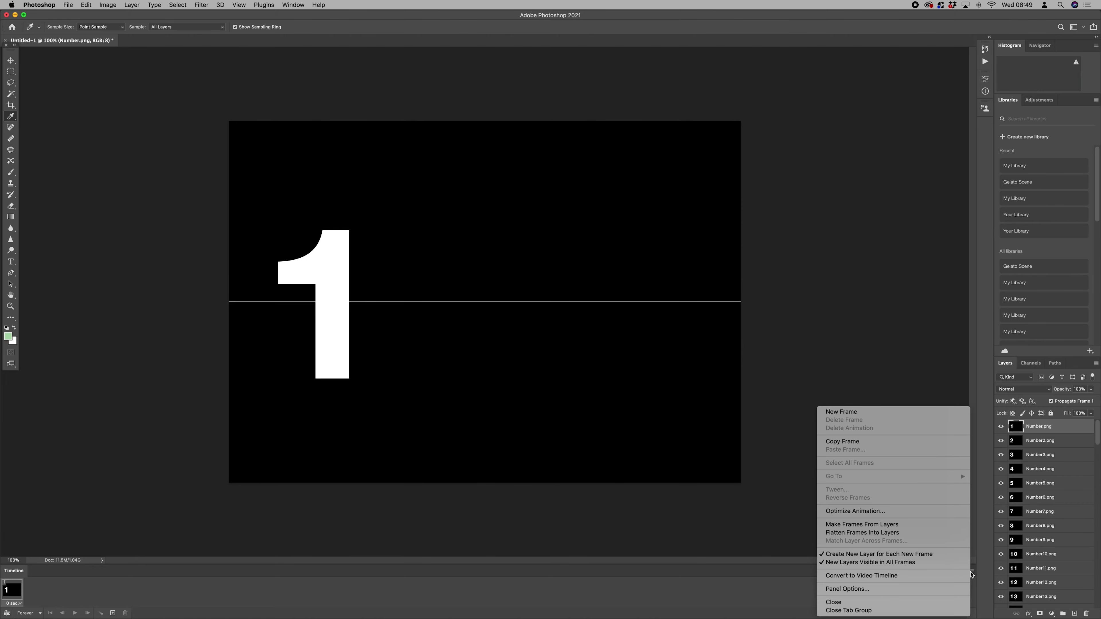
{"action": "left_click", "coordinate": [972, 572]}
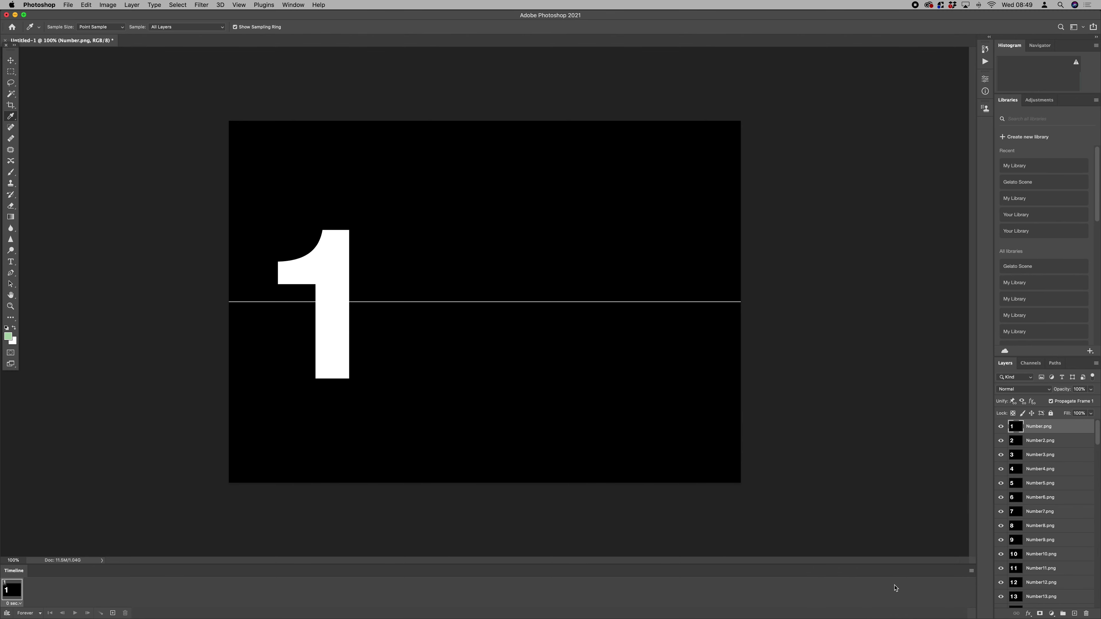
{"action": "left_click", "coordinate": [971, 572]}
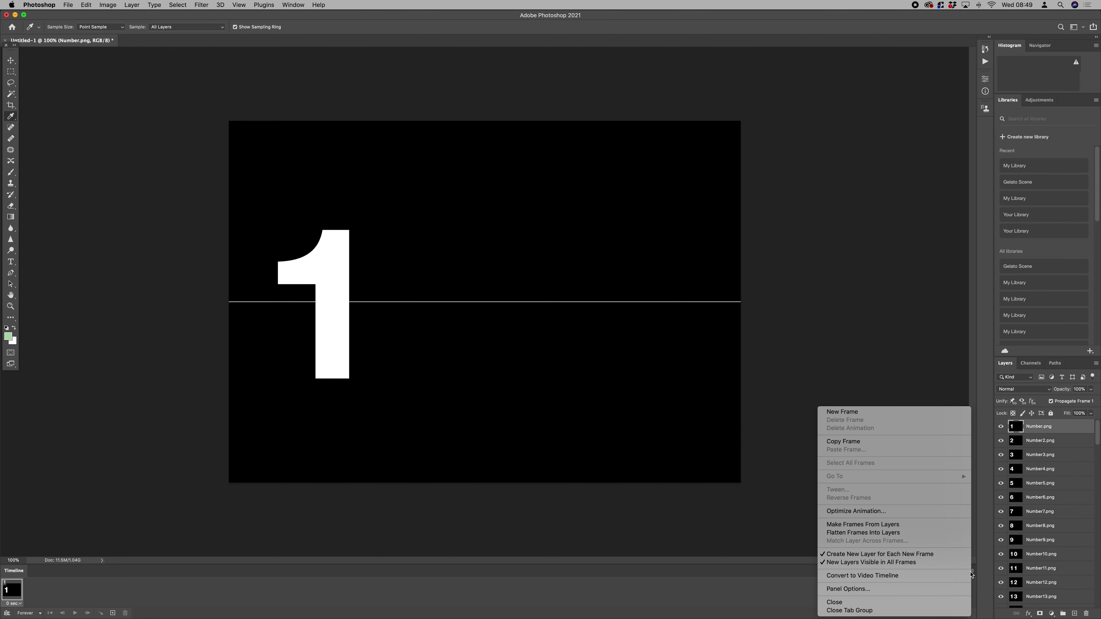
{"action": "left_click", "coordinate": [861, 527]}
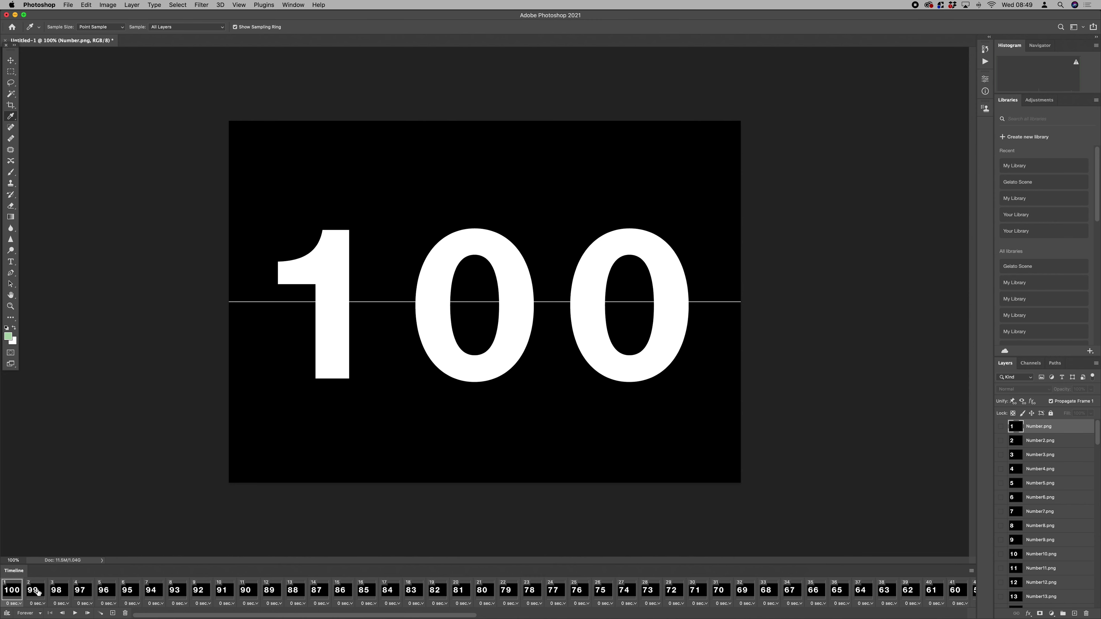
Step: Apply Reverse Frames so frames run 1 to 100, scrolling back to frame 1
{"action": "scroll", "coordinate": [38, 593], "scroll_direction": "right", "scroll_amount": 10}
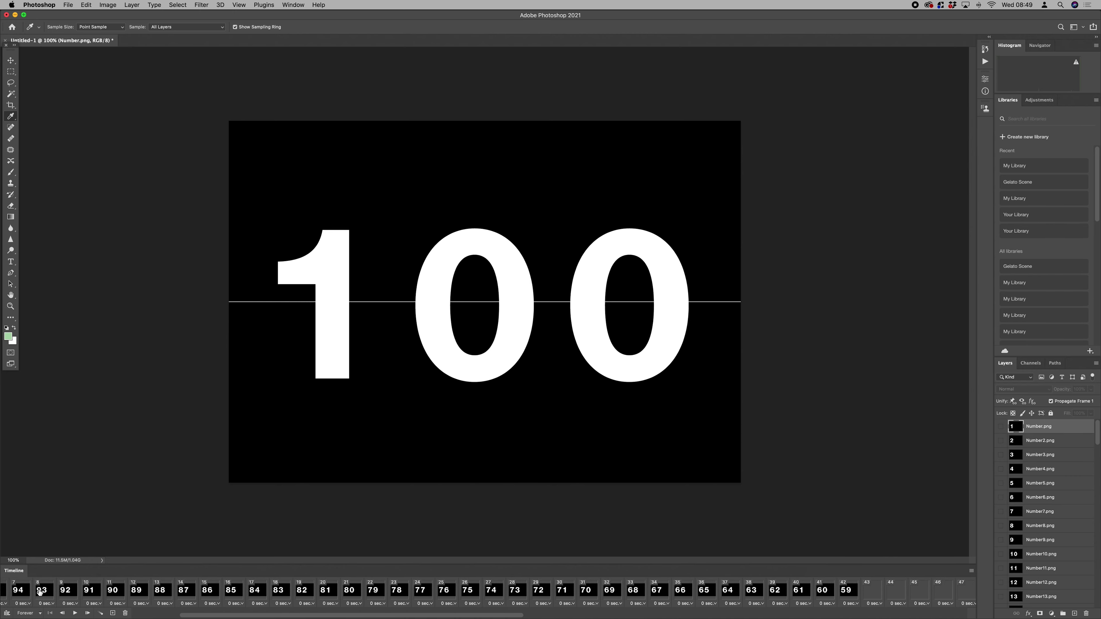
{"action": "scroll", "coordinate": [39, 593], "scroll_direction": "left", "scroll_amount": 10}
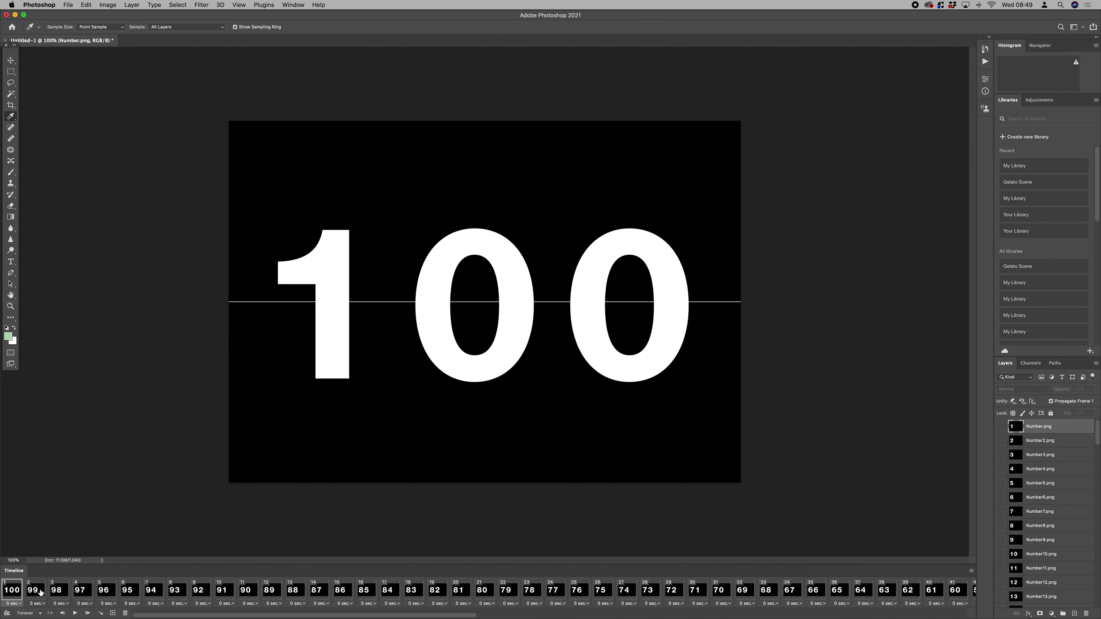
{"action": "scroll", "coordinate": [40, 593], "scroll_direction": "right", "scroll_amount": 10}
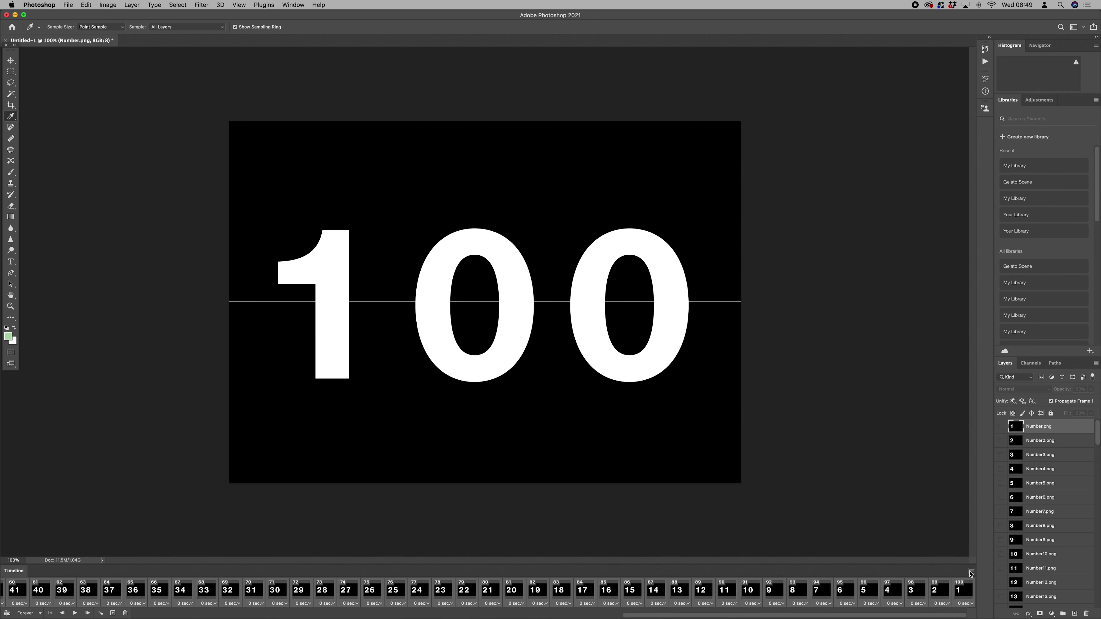
{"action": "left_click", "coordinate": [970, 572]}
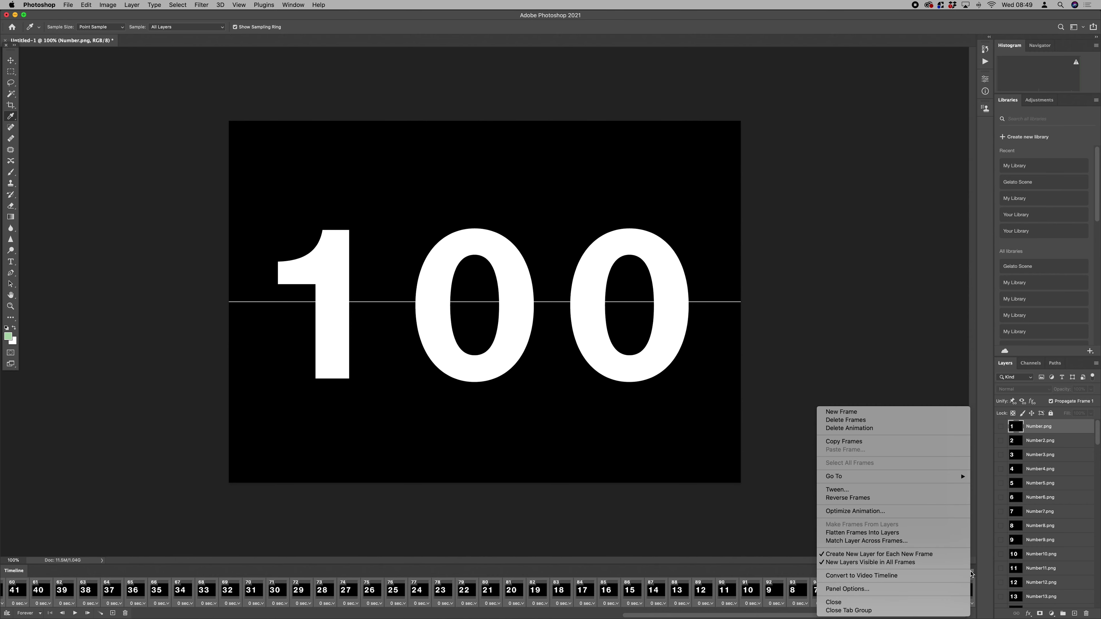
{"action": "left_click", "coordinate": [891, 499]}
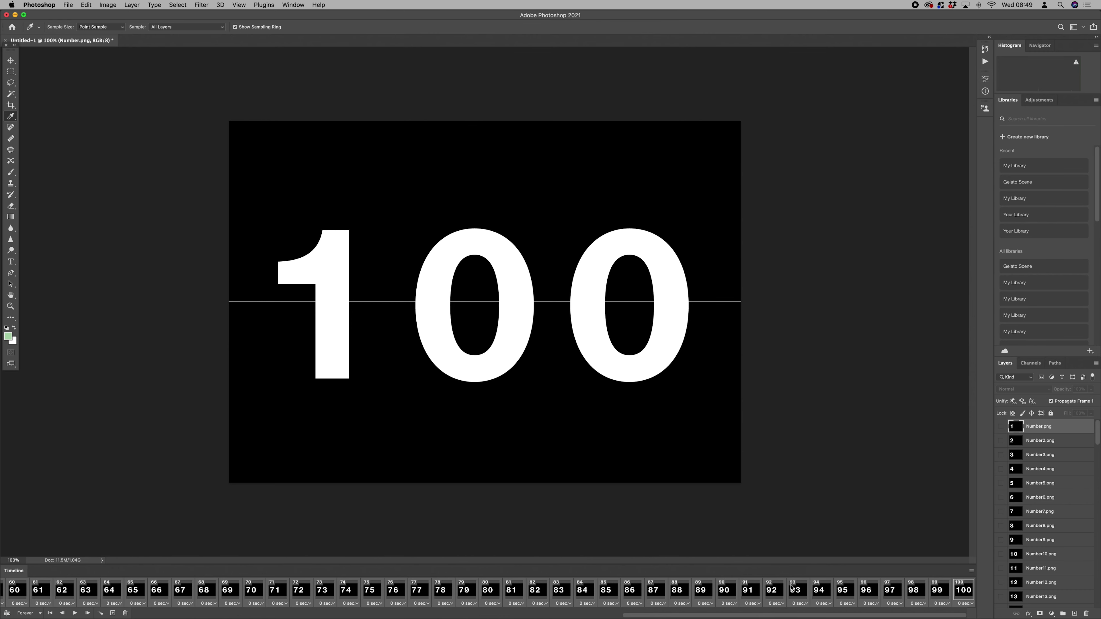
{"action": "scroll", "coordinate": [793, 587], "scroll_direction": "left", "scroll_amount": 15}
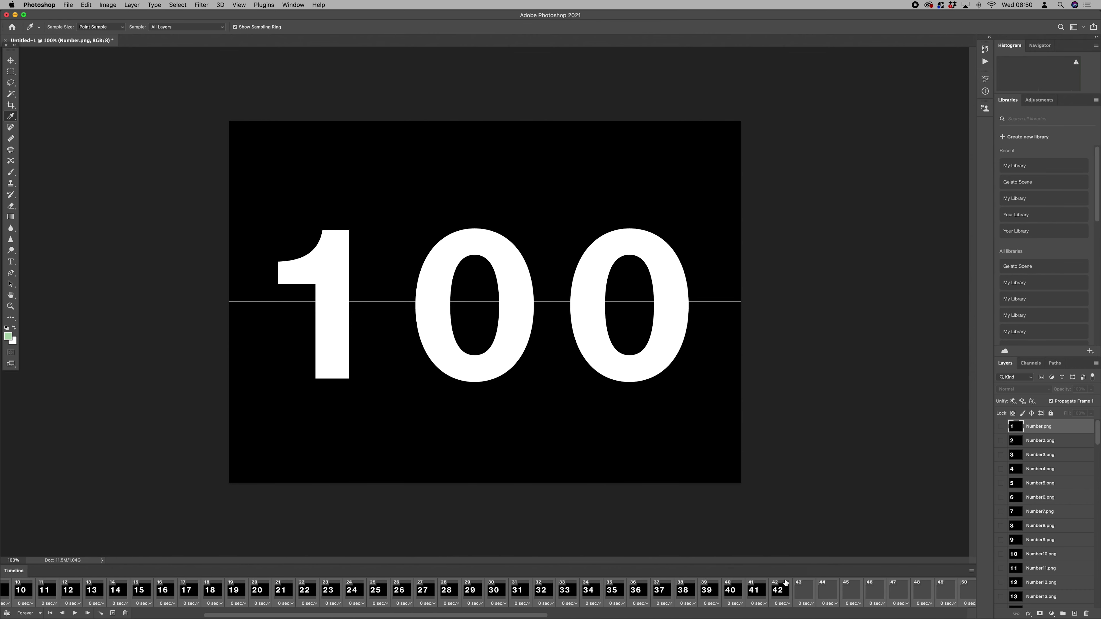
{"action": "scroll", "coordinate": [785, 583], "scroll_direction": "left", "scroll_amount": 3}
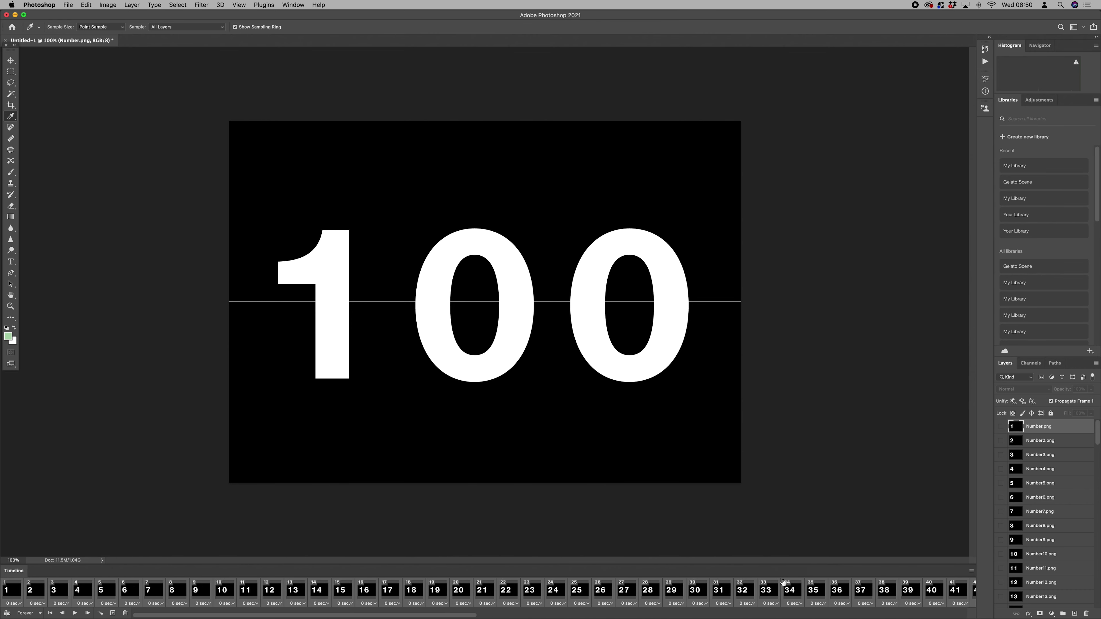
Step: Export the animation via Save for Web (Legacy) as a GIF named Numbers
{"action": "left_click", "coordinate": [69, 4]}
{"action": "mouse_move", "coordinate": [87, 125]}
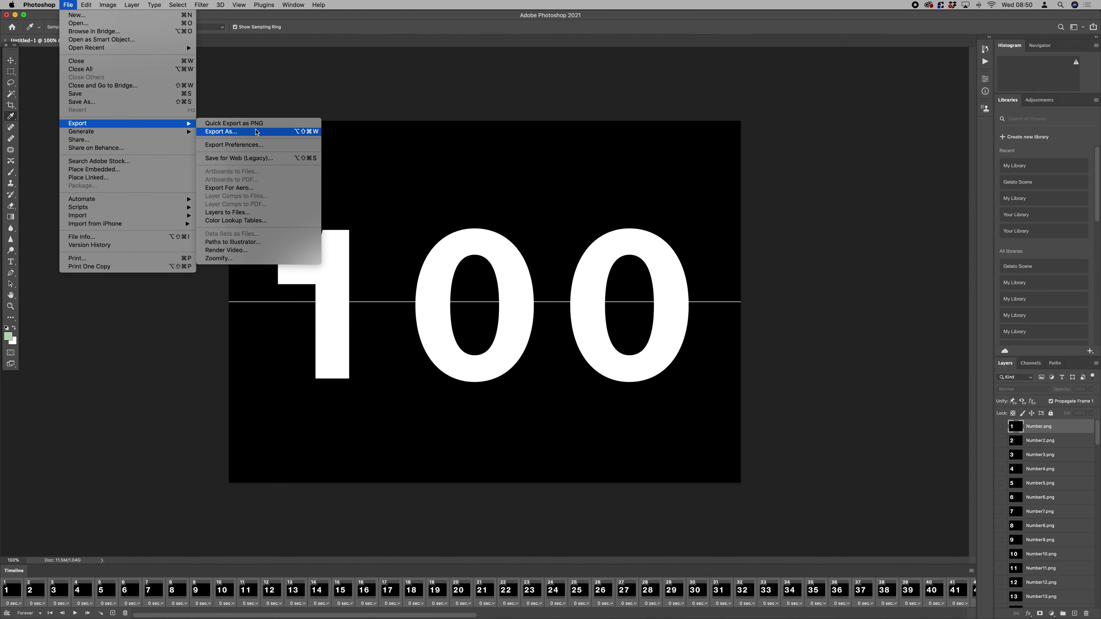
{"action": "left_click", "coordinate": [256, 158]}
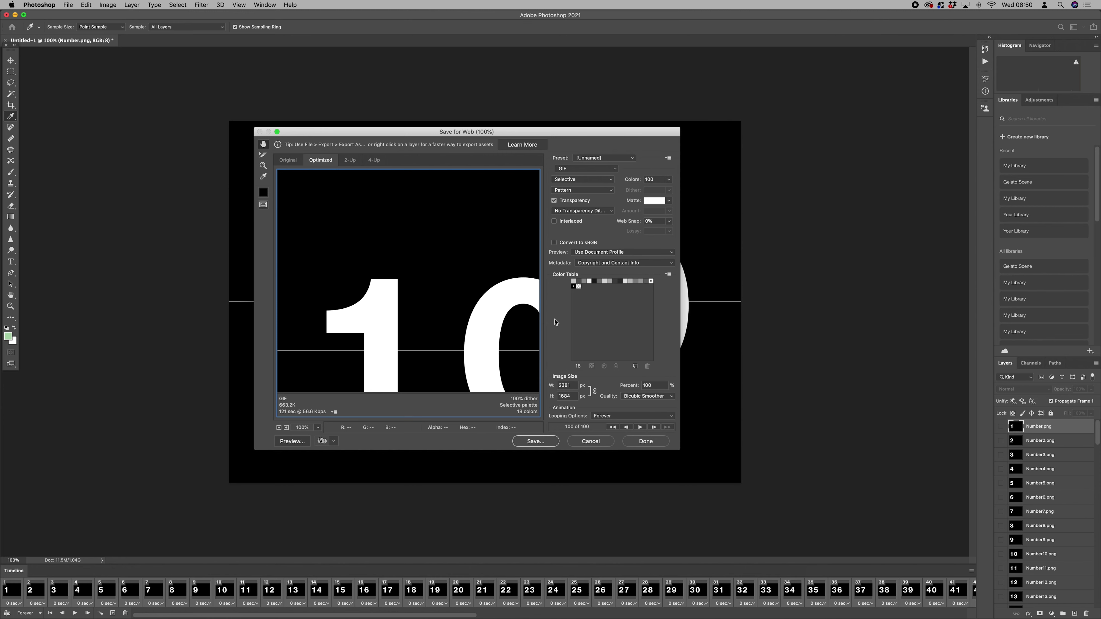
{"action": "left_click", "coordinate": [539, 443]}
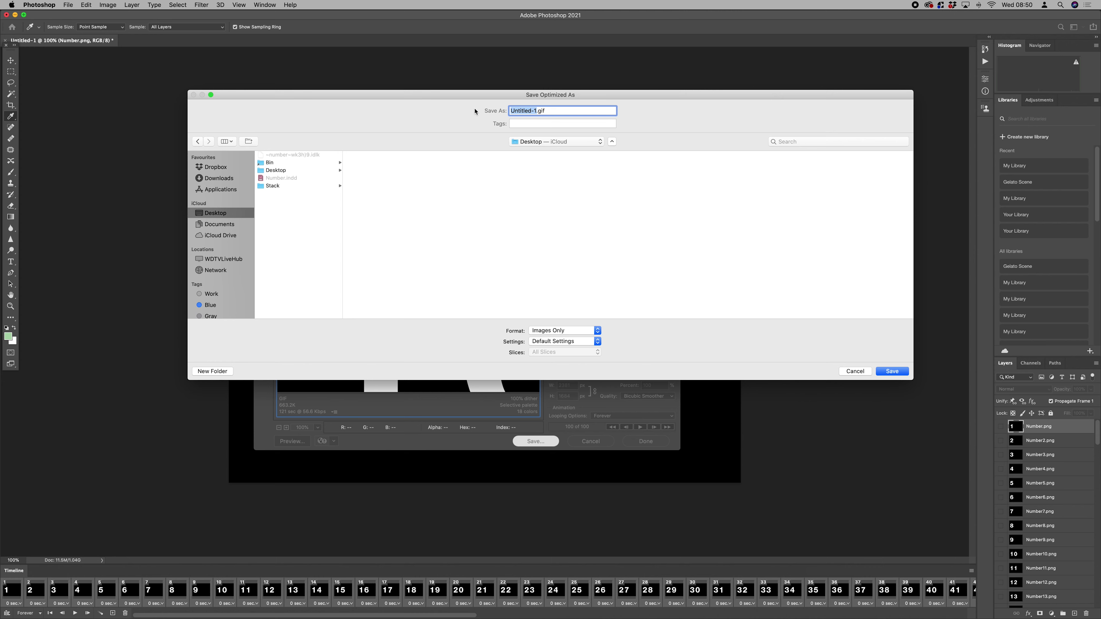
{"action": "type", "text": "Numbers"}
{"action": "key", "text": "Return"}
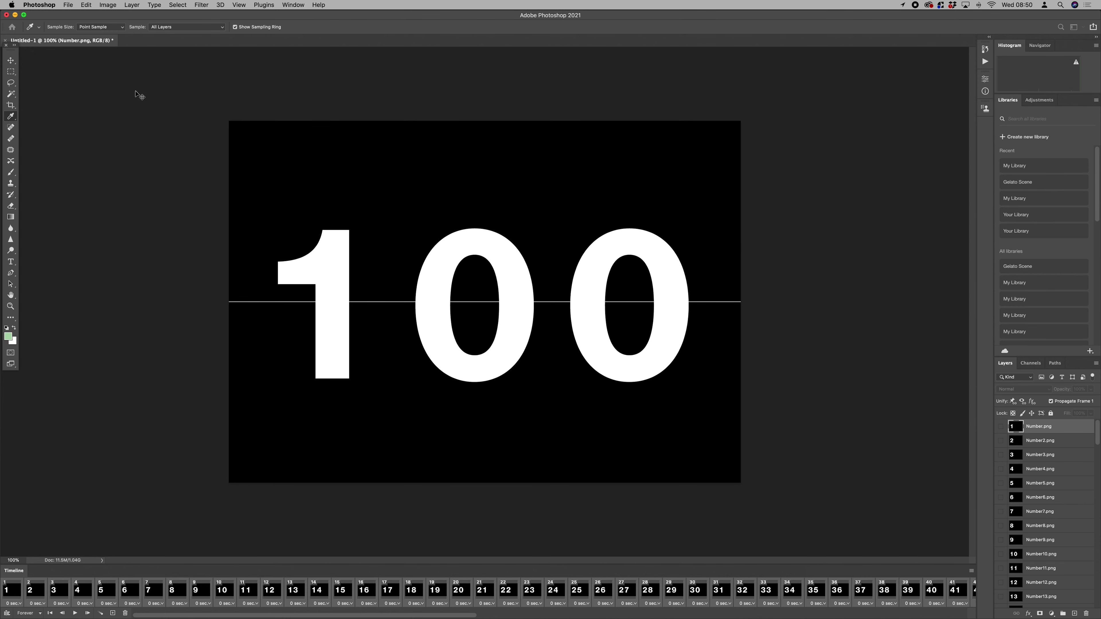
Step: Hide Photoshop and drag Numbers.gif into Chrome to play the count-up
{"action": "key", "text": "super+h"}
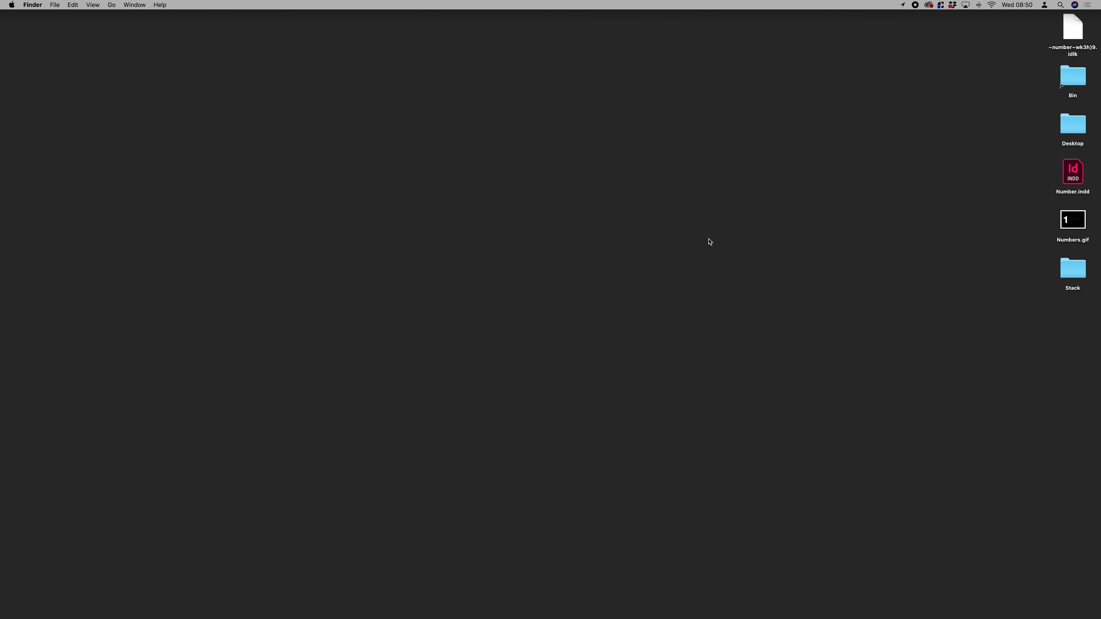
{"action": "left_click_drag", "start_coordinate": [1073, 221], "coordinate": [709, 613]}
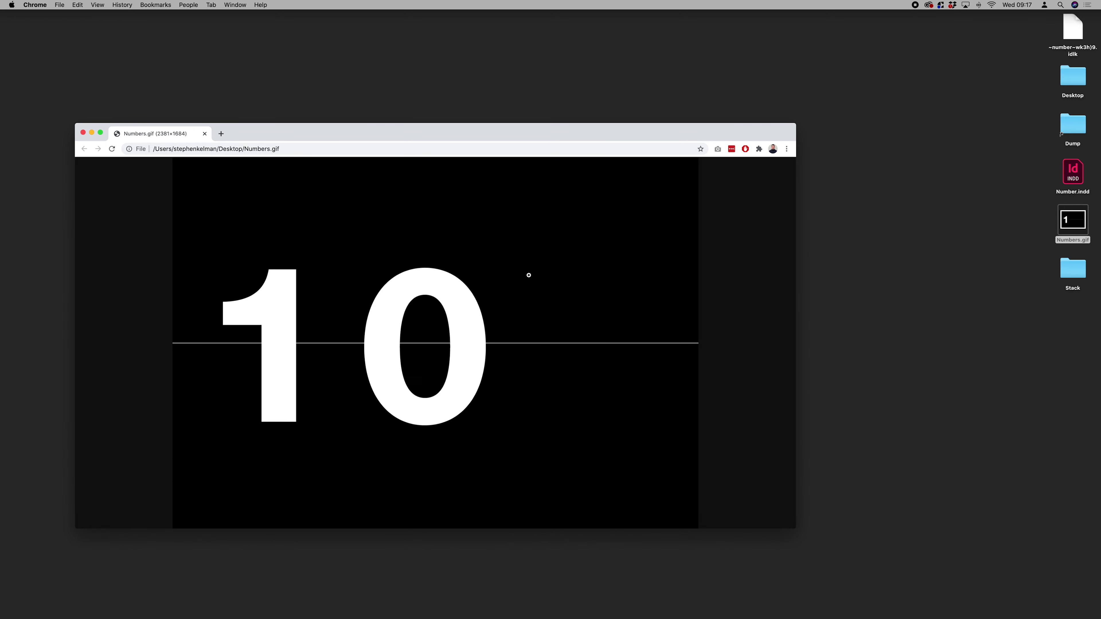